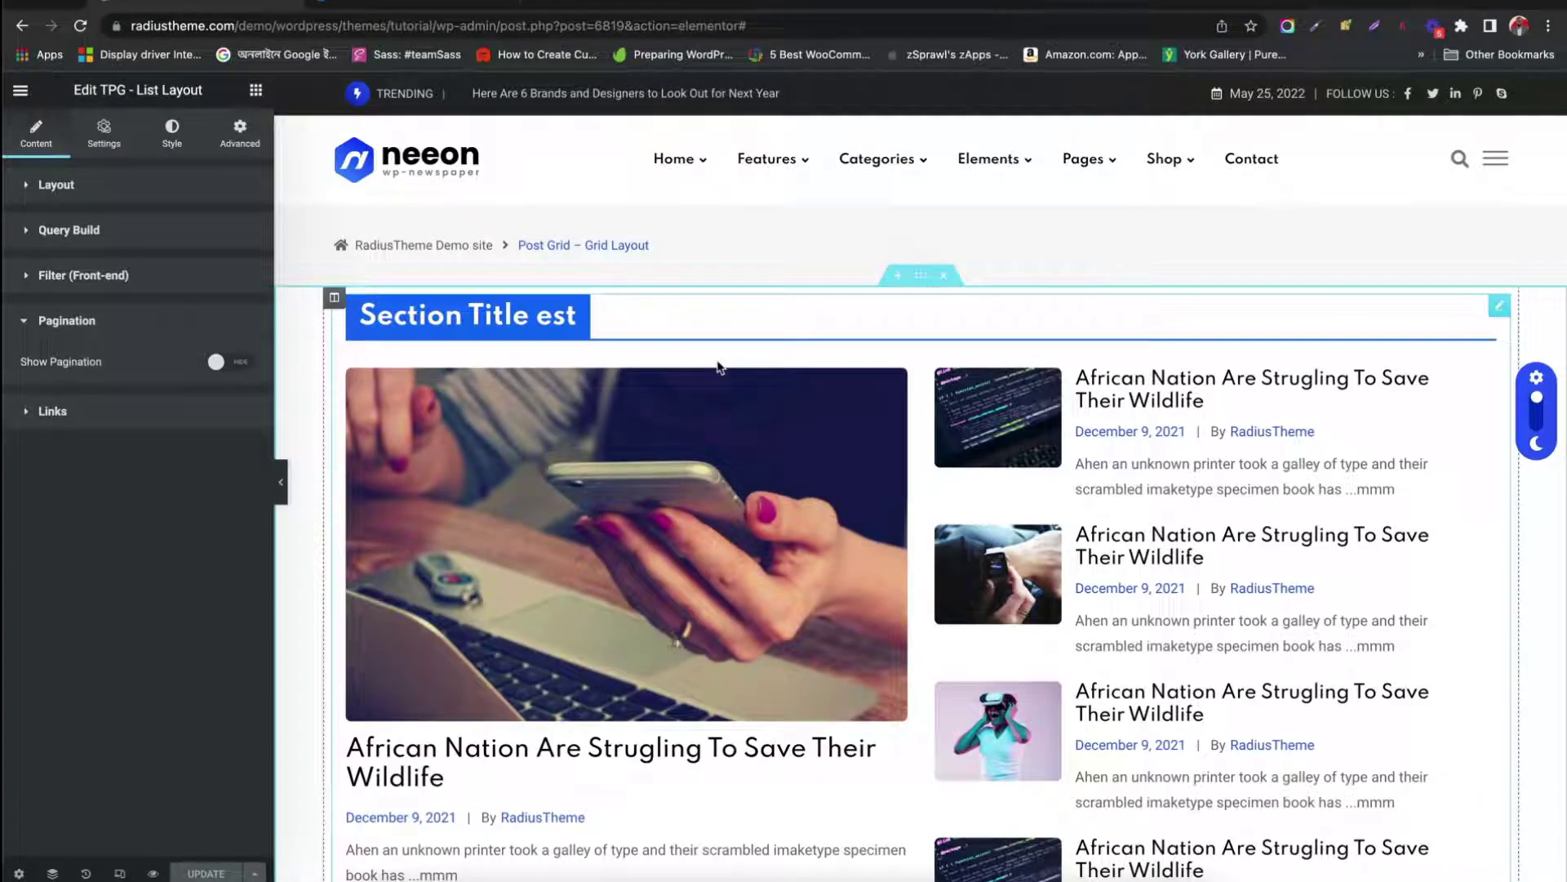
# Step: Add a TPG - Grid Hover Layout widget to the page and delete the old List Layout widget
pyautogui.click(253, 91)
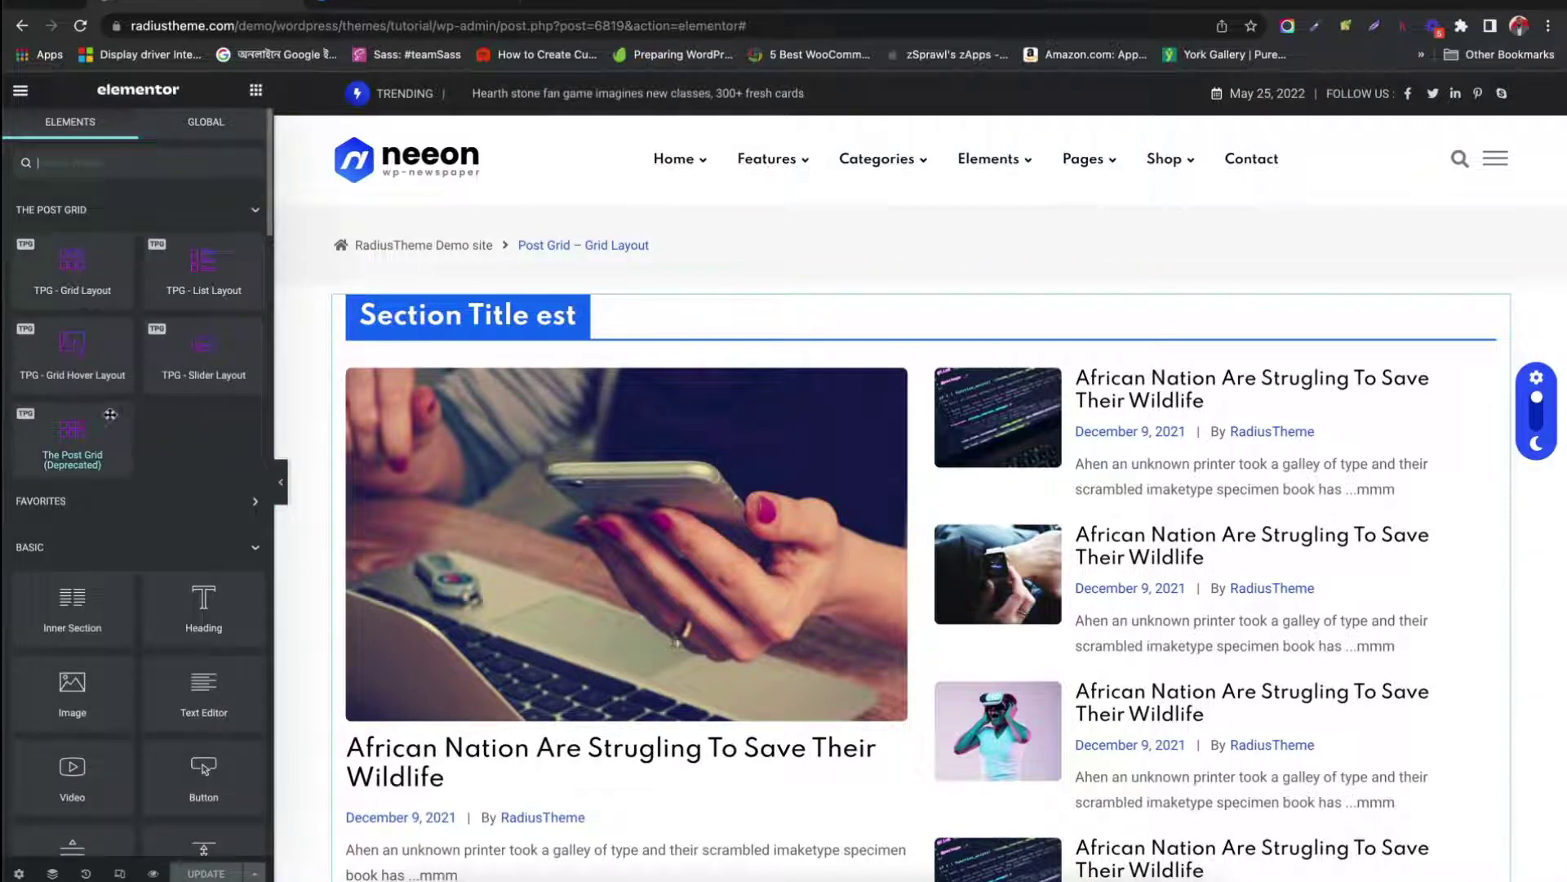
pyautogui.moveTo(77, 387); pyautogui.dragTo(647, 305)
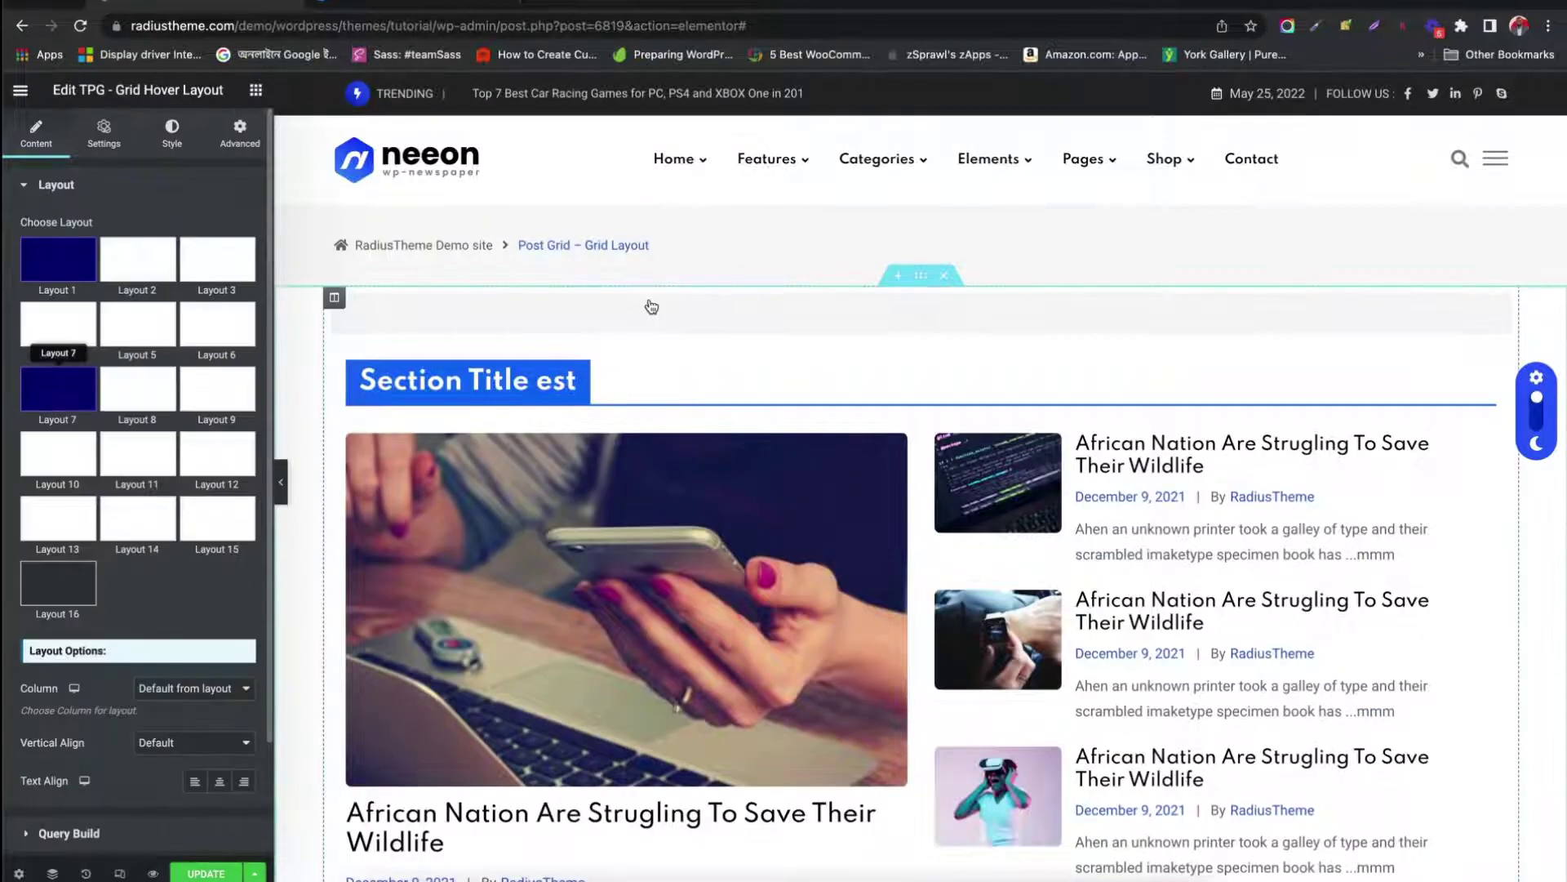
pyautogui.rightClick(915, 421)
pyautogui.click(962, 677)
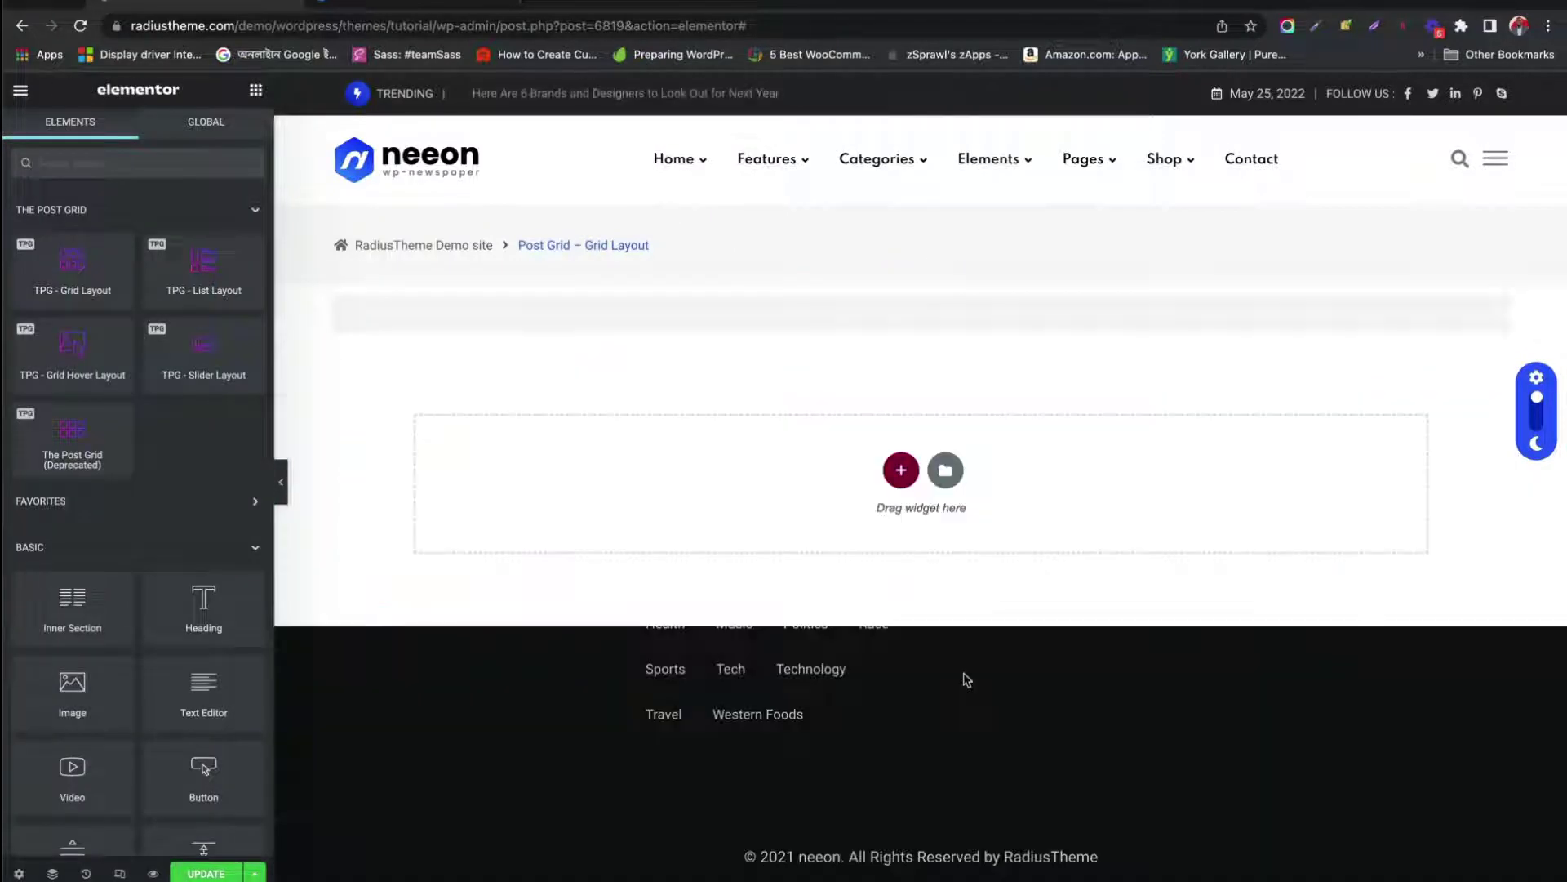
pyautogui.scroll(-10, 717, 623)
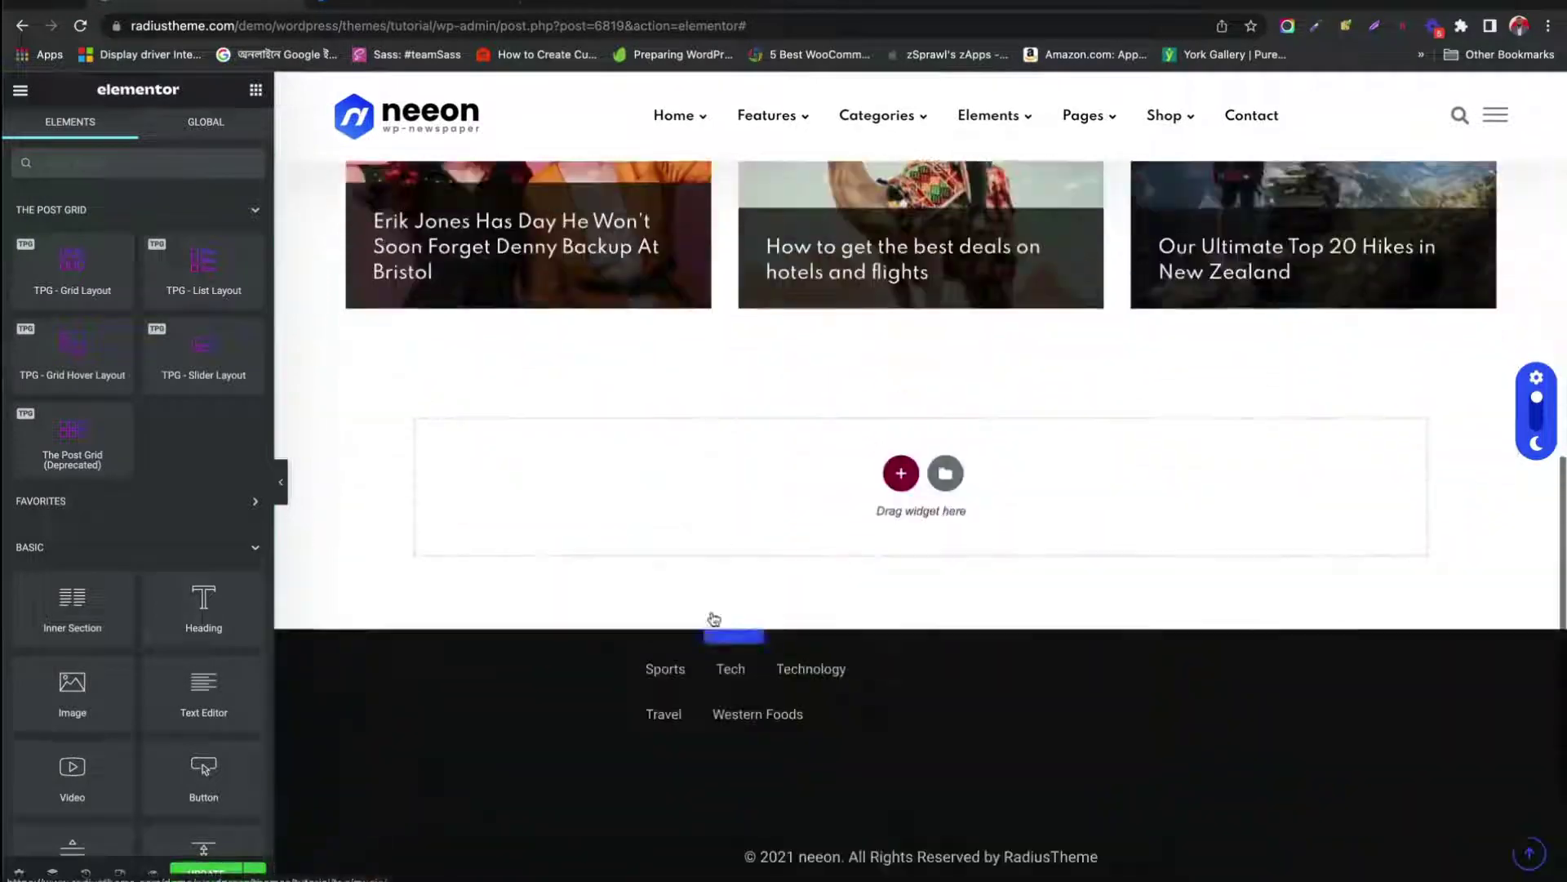
pyautogui.scroll(8, 608, 313)
# Step: Preview Layouts 2, 3, 4 and 5 on the Grid Hover widget, then settle on Layout 10
pyautogui.click(608, 312)
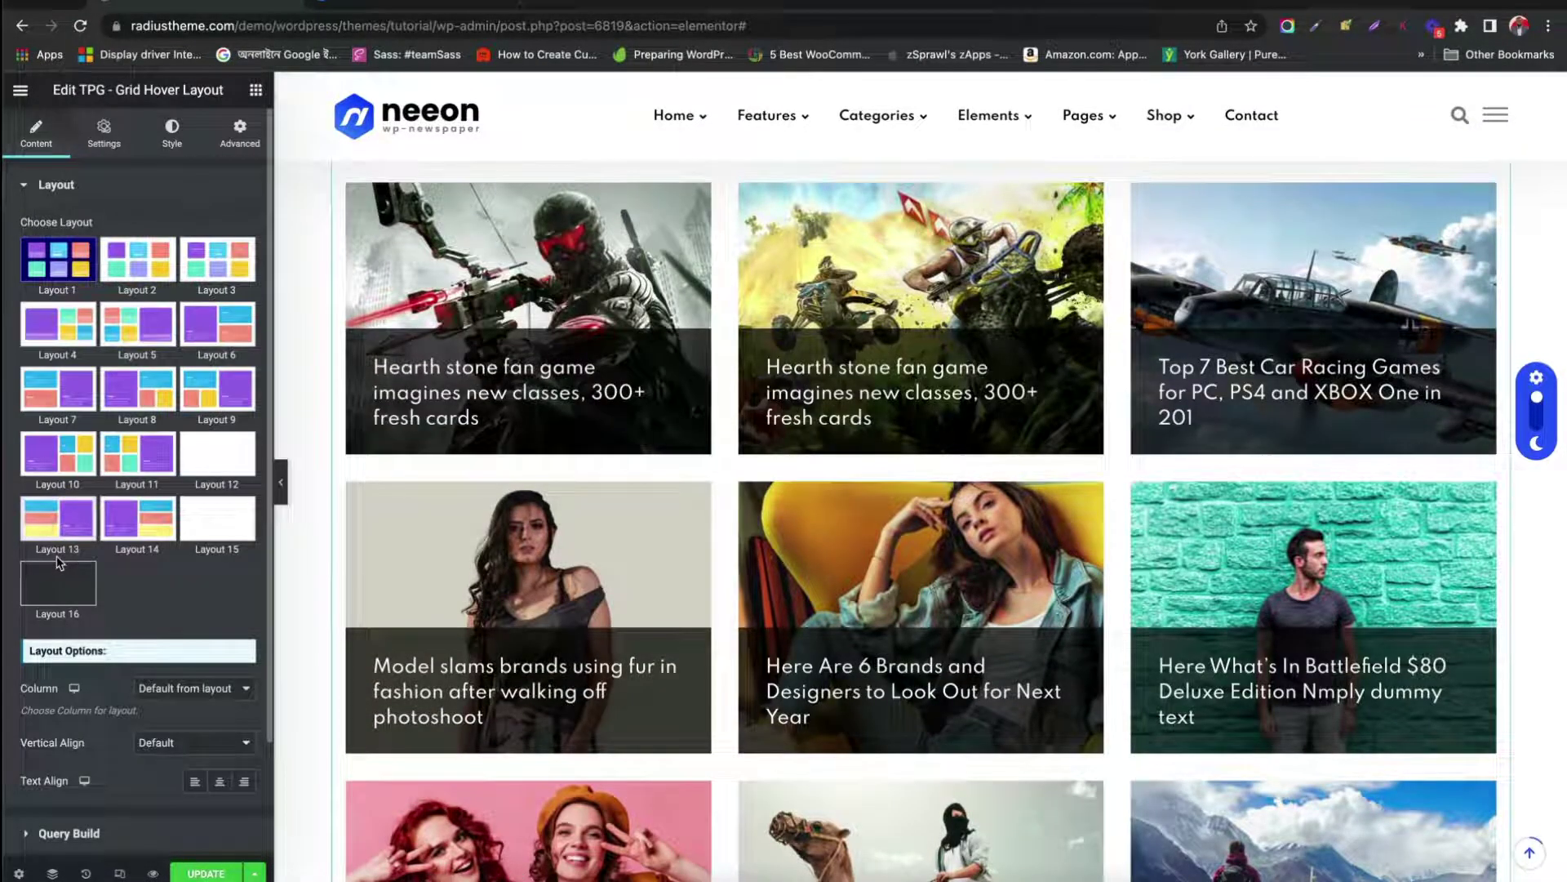
pyautogui.click(163, 266)
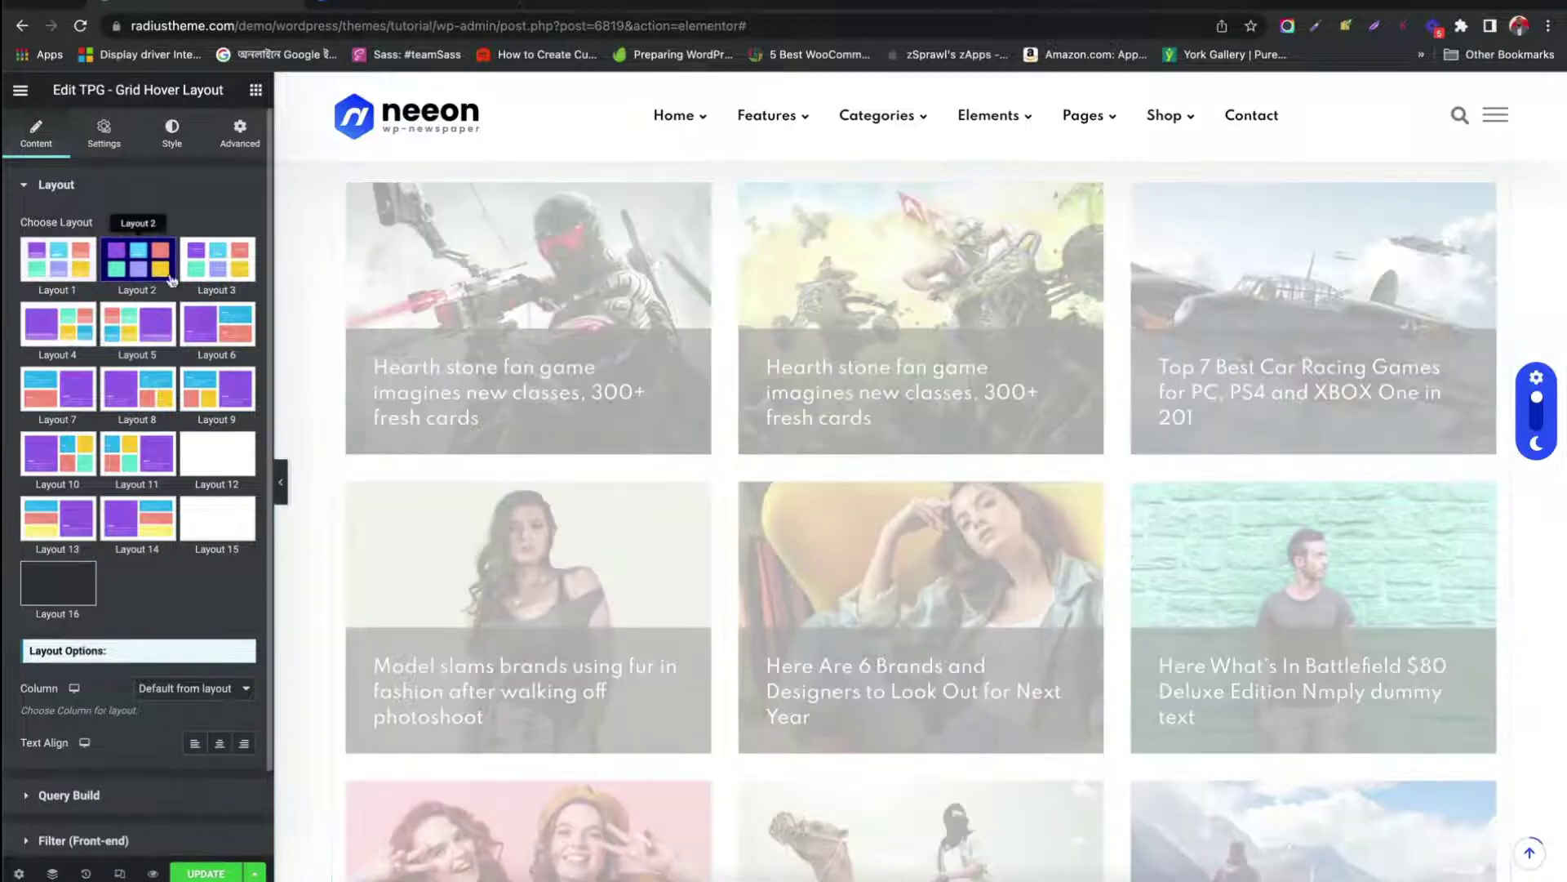
pyautogui.click(203, 271)
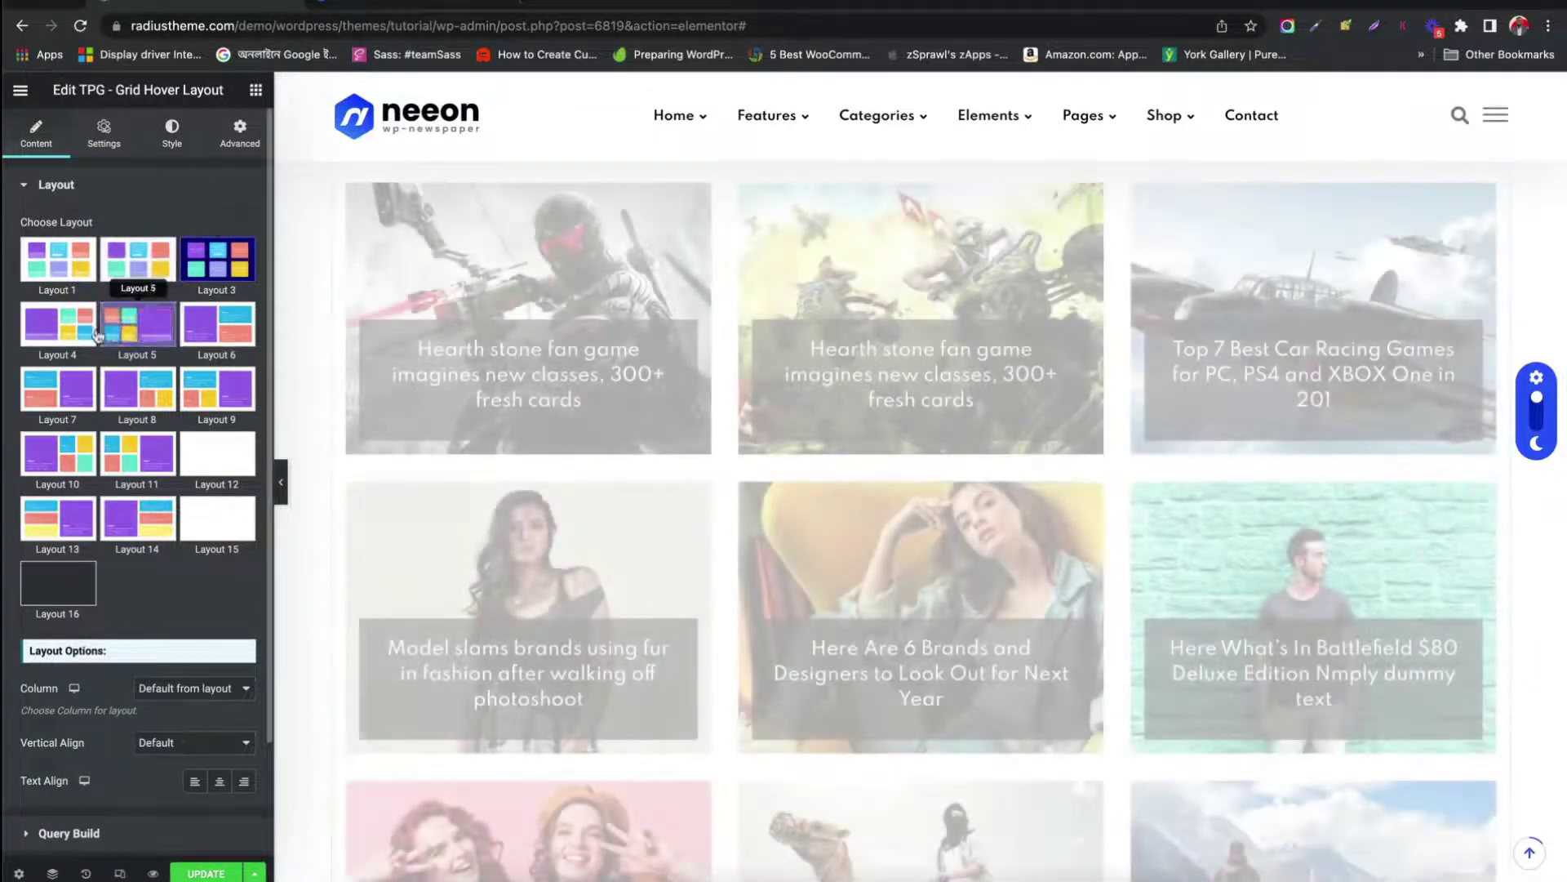
pyautogui.click(70, 333)
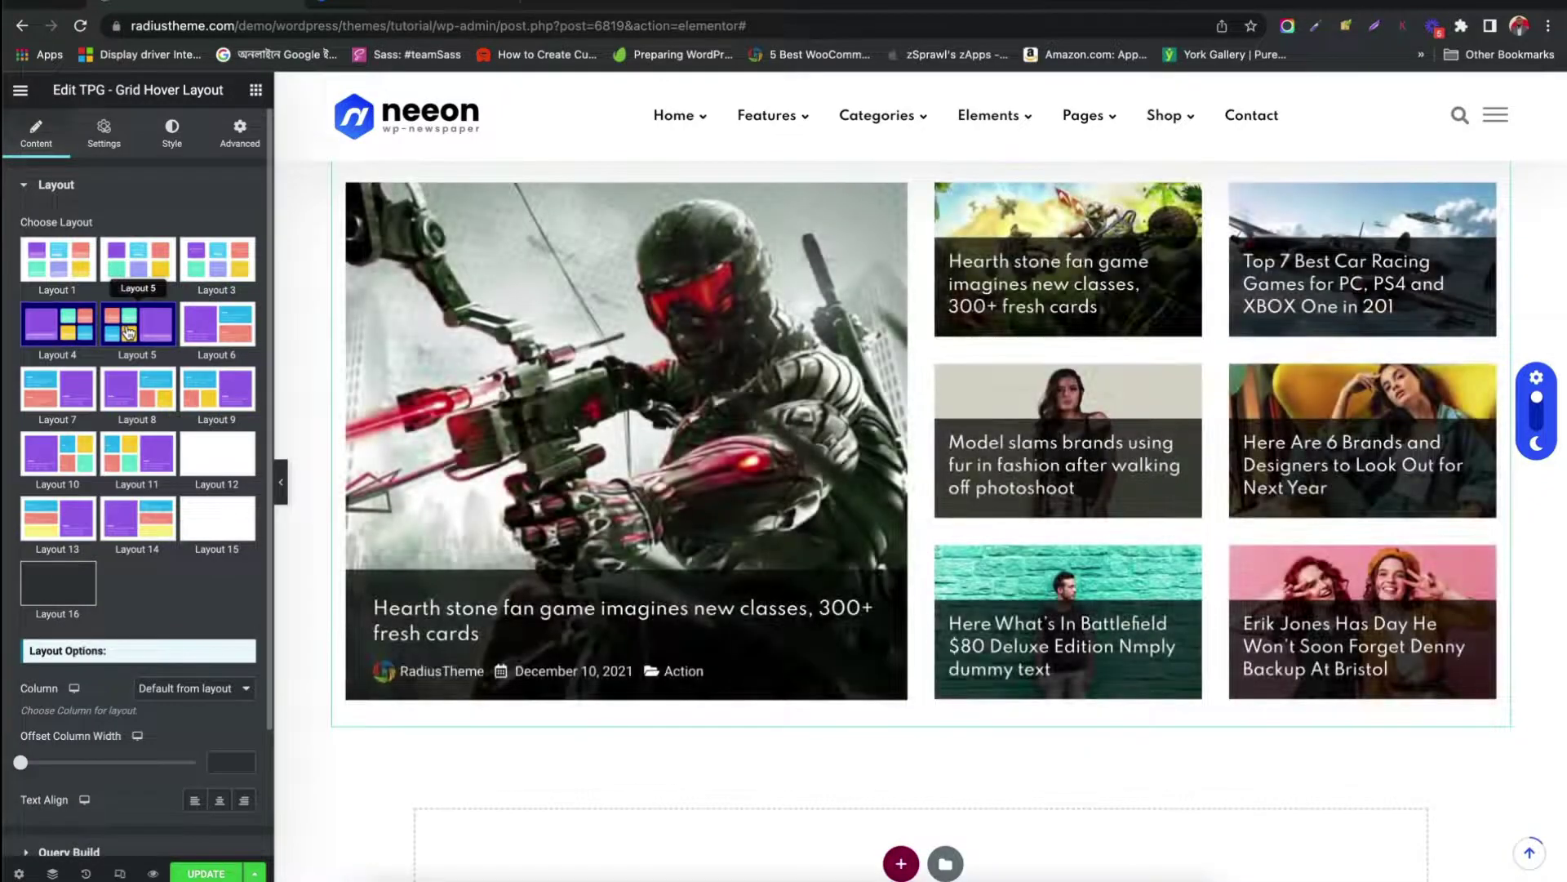
pyautogui.click(129, 332)
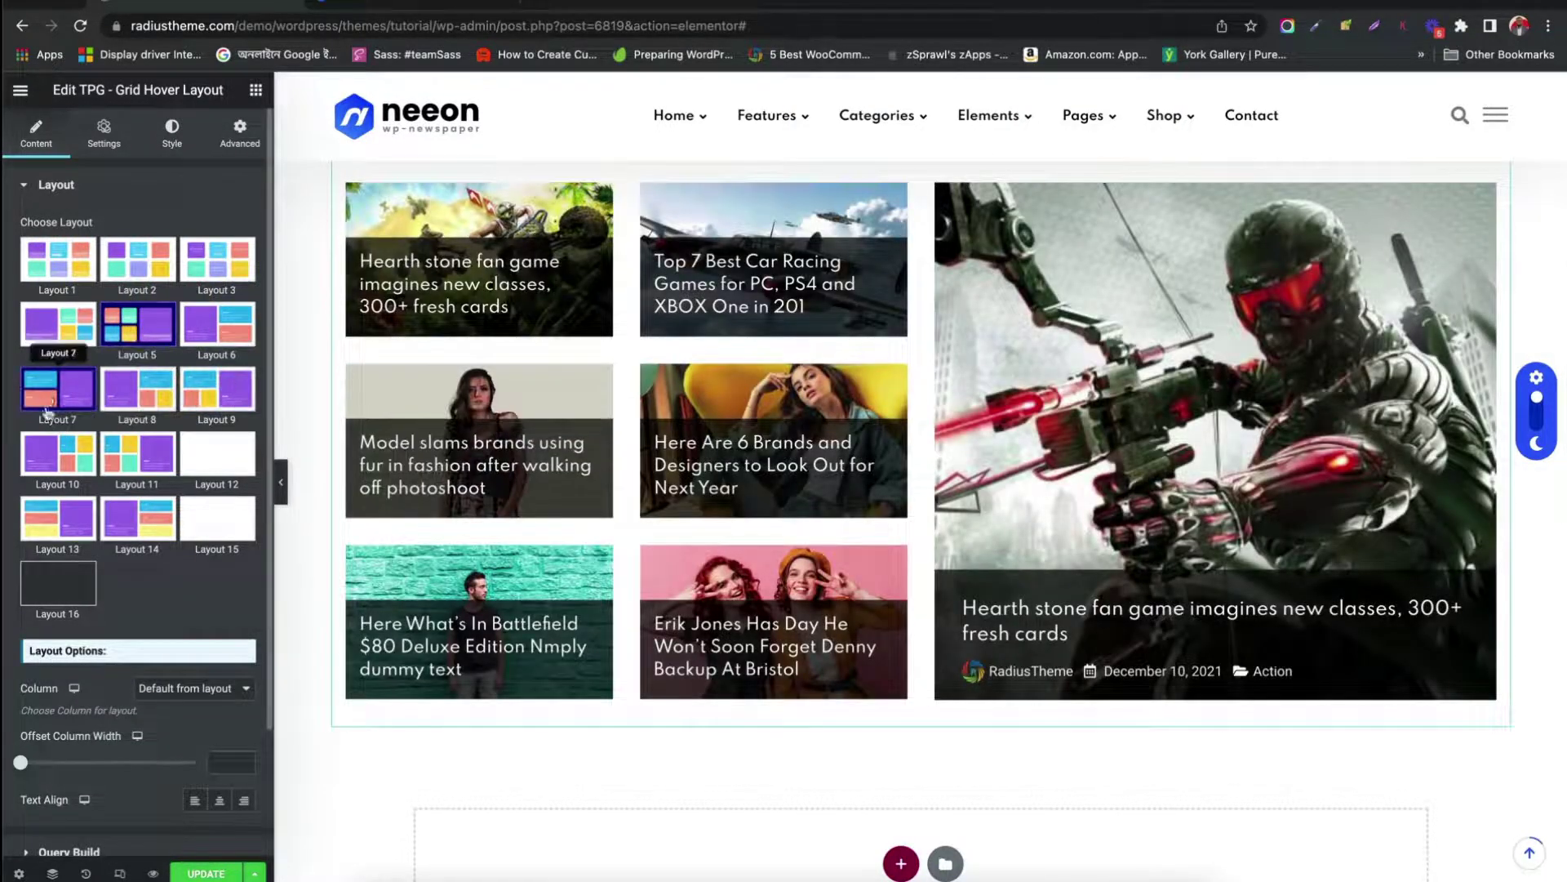
pyautogui.click(79, 450)
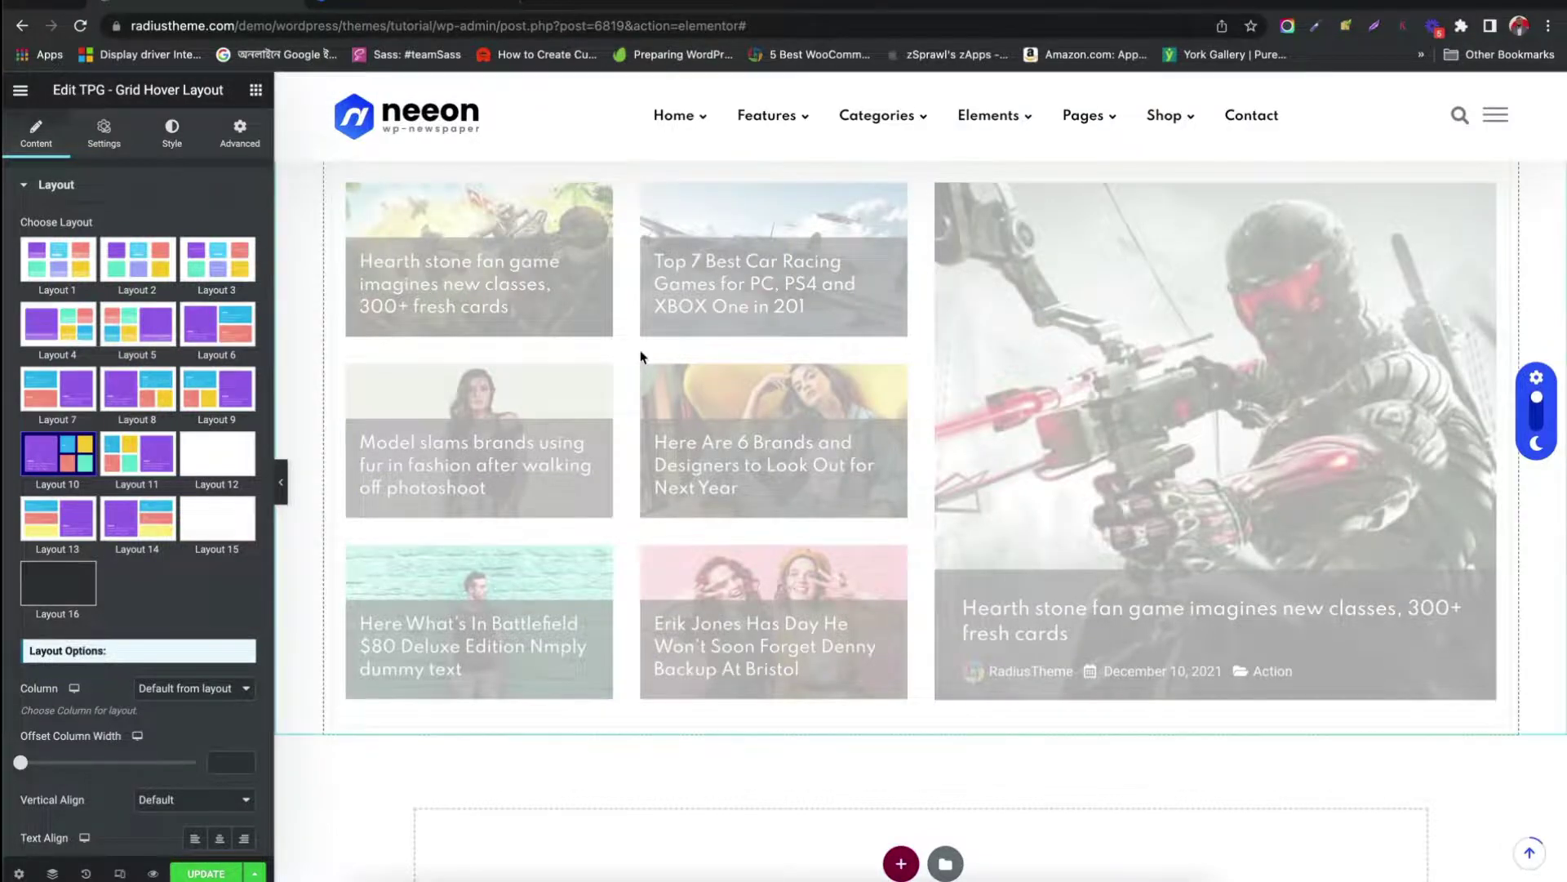
pyautogui.scroll(-2, 1009, 290)
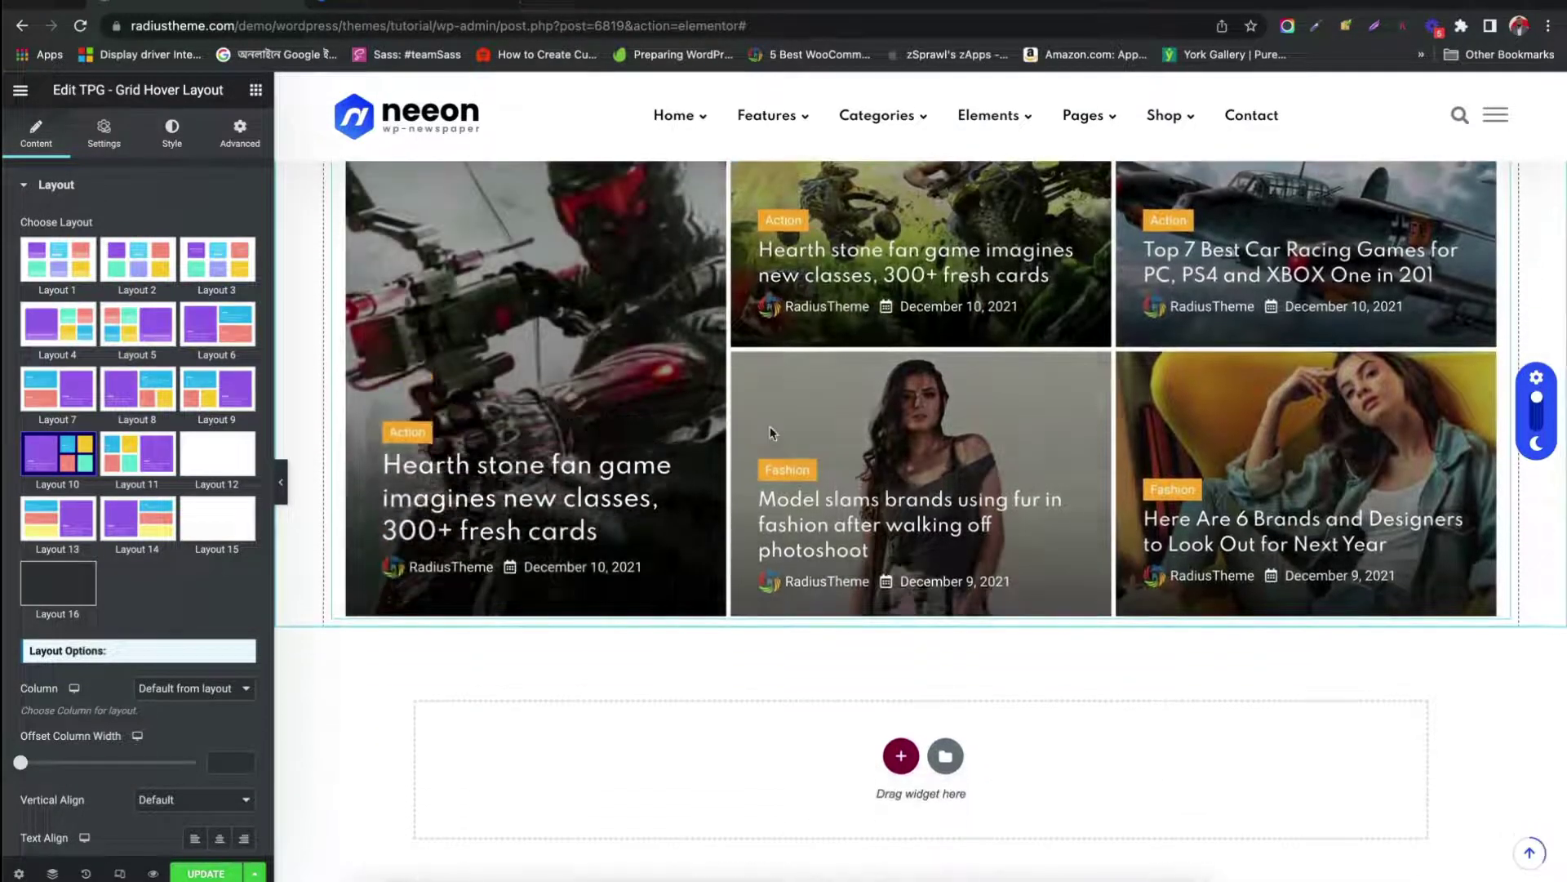
# Step: In Query Build, review the Include only and Limit fields, then set Offset to 1
pyautogui.scroll(-1, 1010, 290)
pyautogui.scroll(-2, 161, 600)
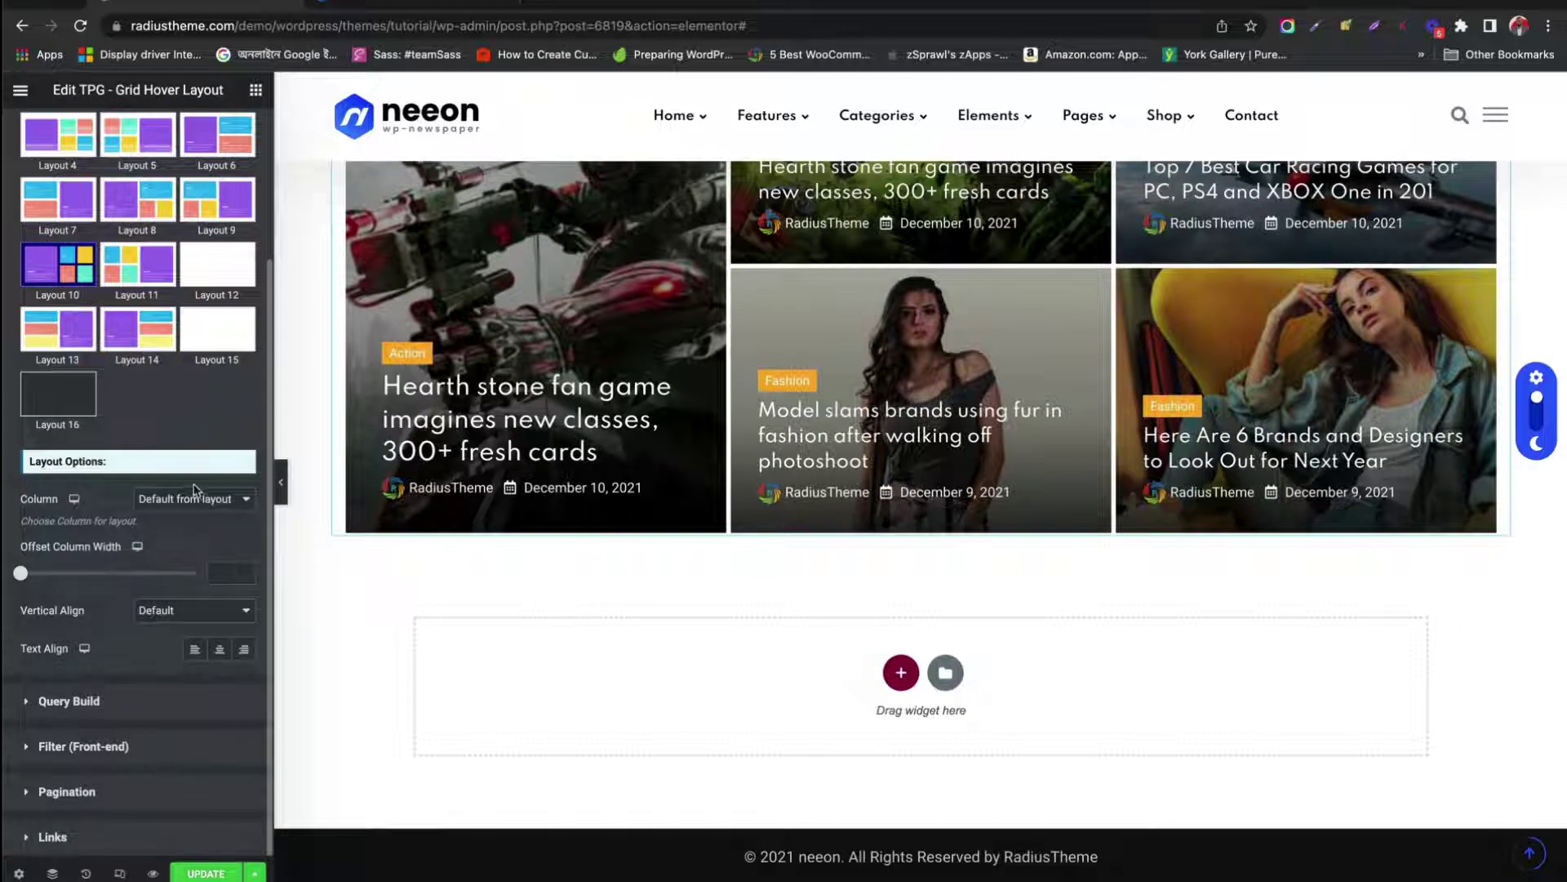
pyautogui.click(89, 707)
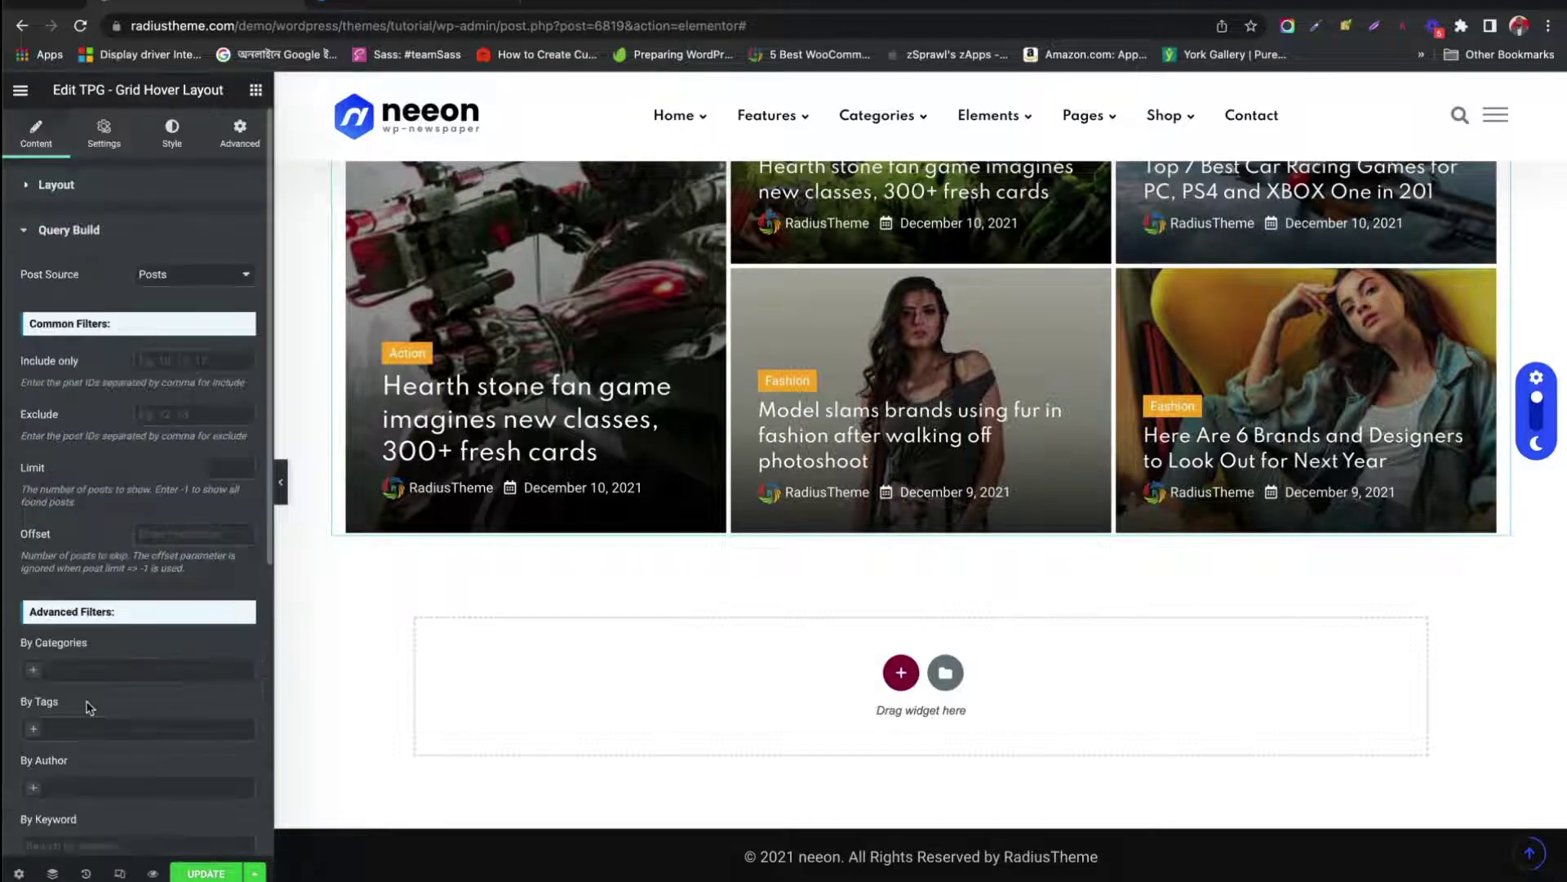
pyautogui.scroll(-4, 137, 588)
pyautogui.scroll(4, 155, 512)
pyautogui.click(174, 315)
pyautogui.click(236, 425)
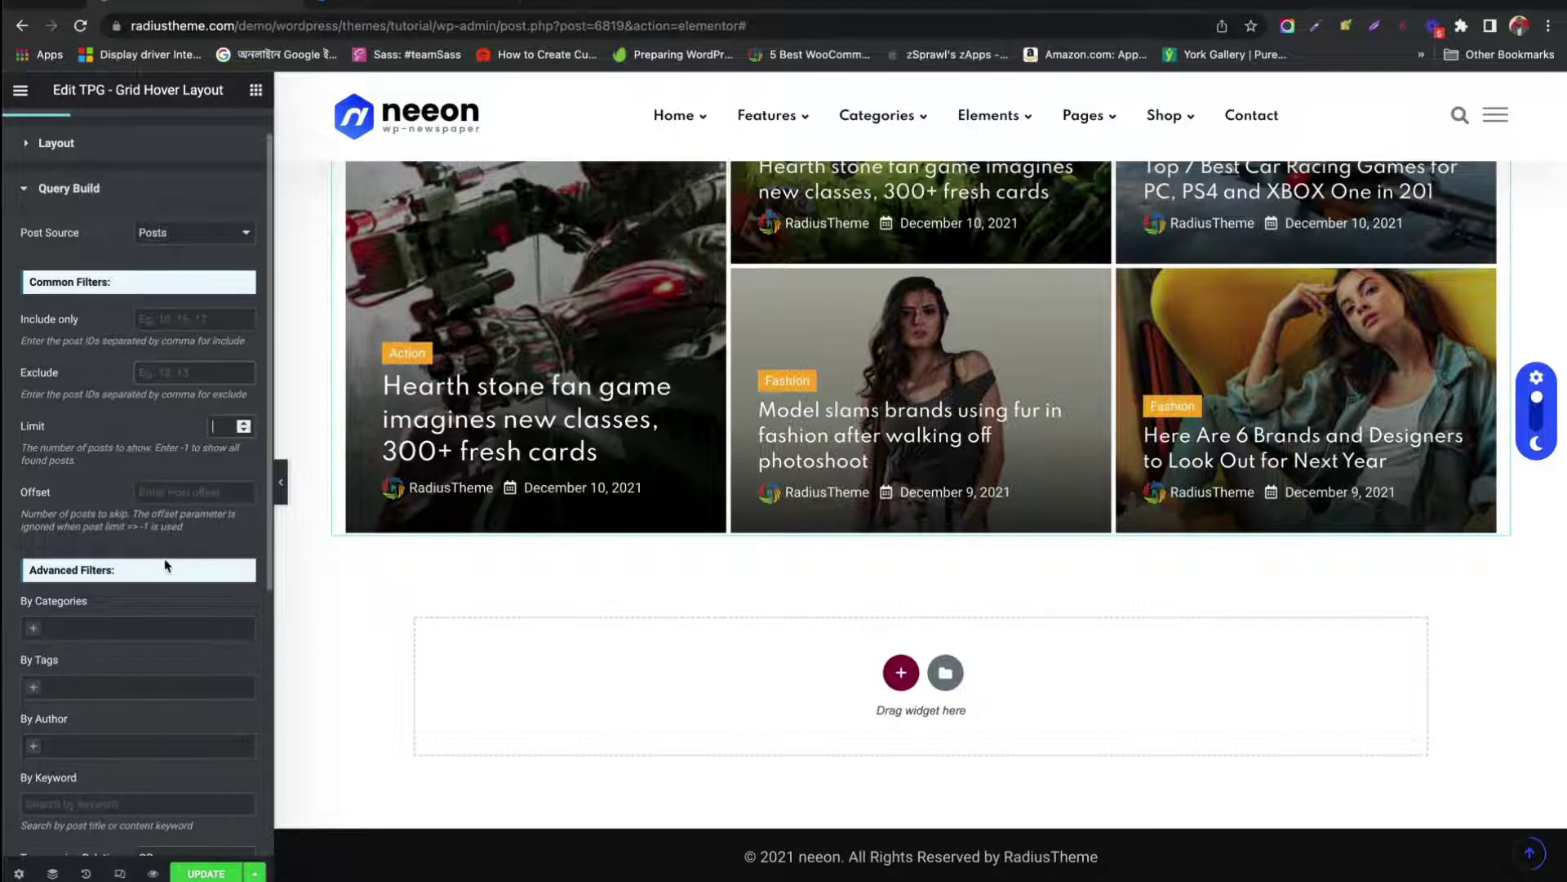
pyautogui.scroll(-4, 164, 566)
pyautogui.click(168, 214)
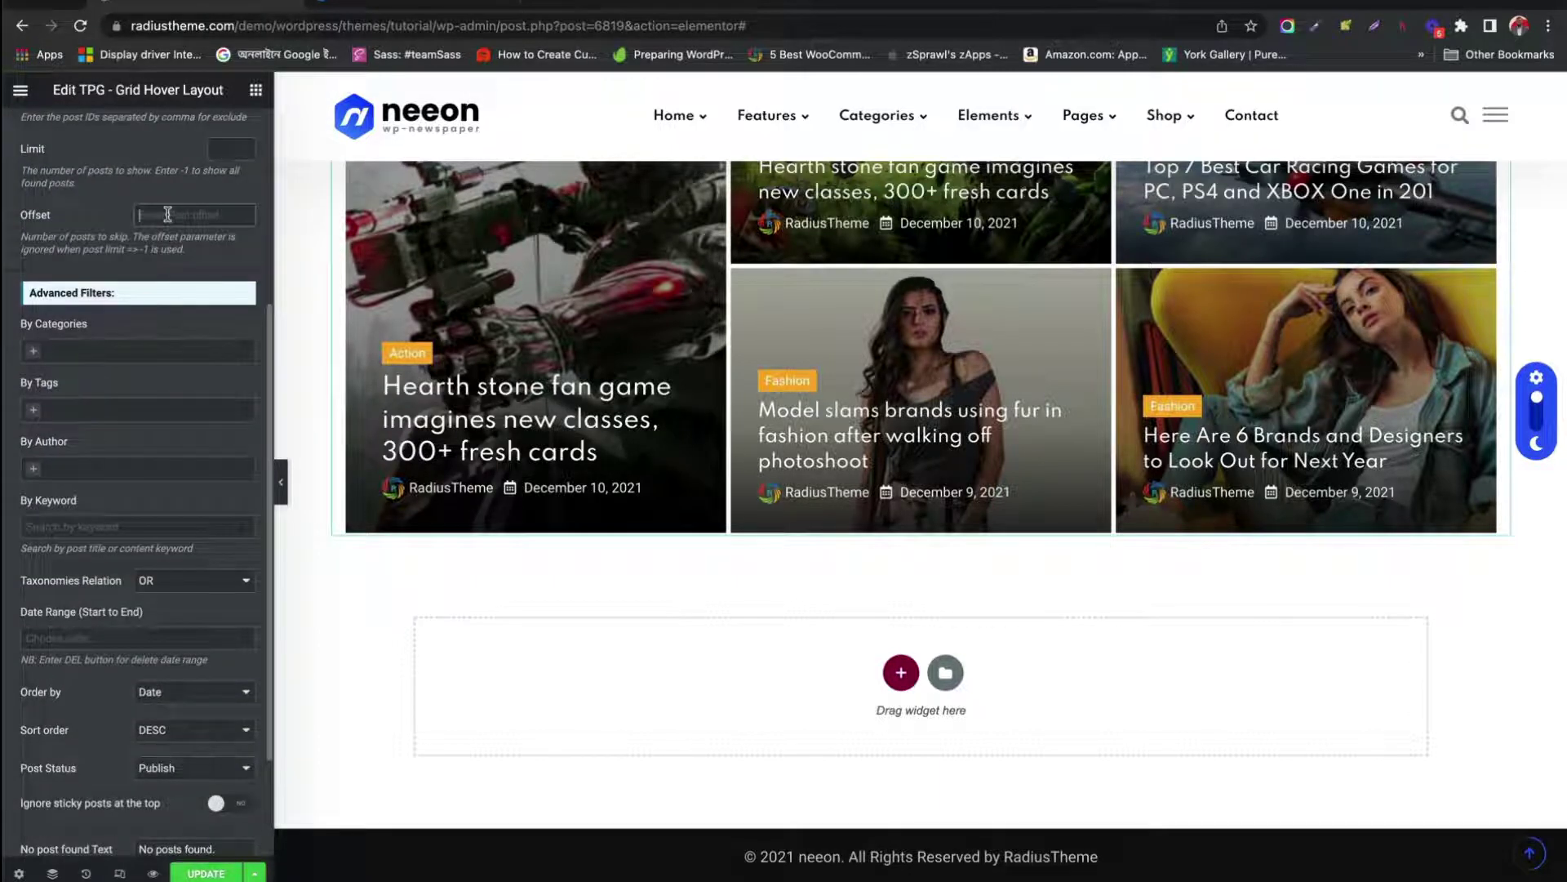
pyautogui.write('1')
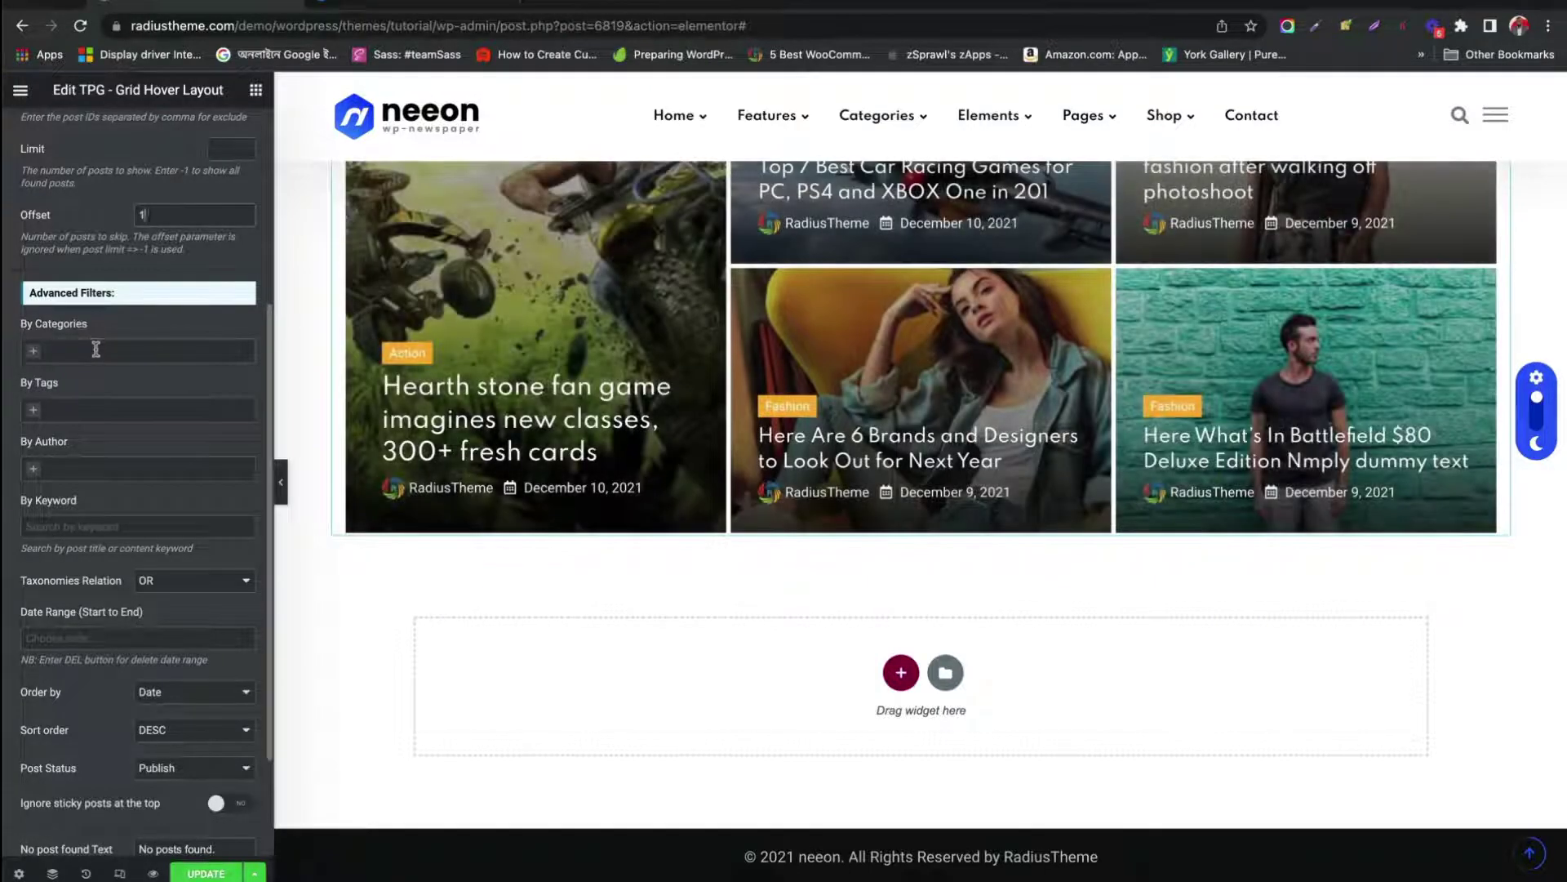
# Step: Filter the grid by the Food category, leaving the tag filter empty
pyautogui.click(94, 349)
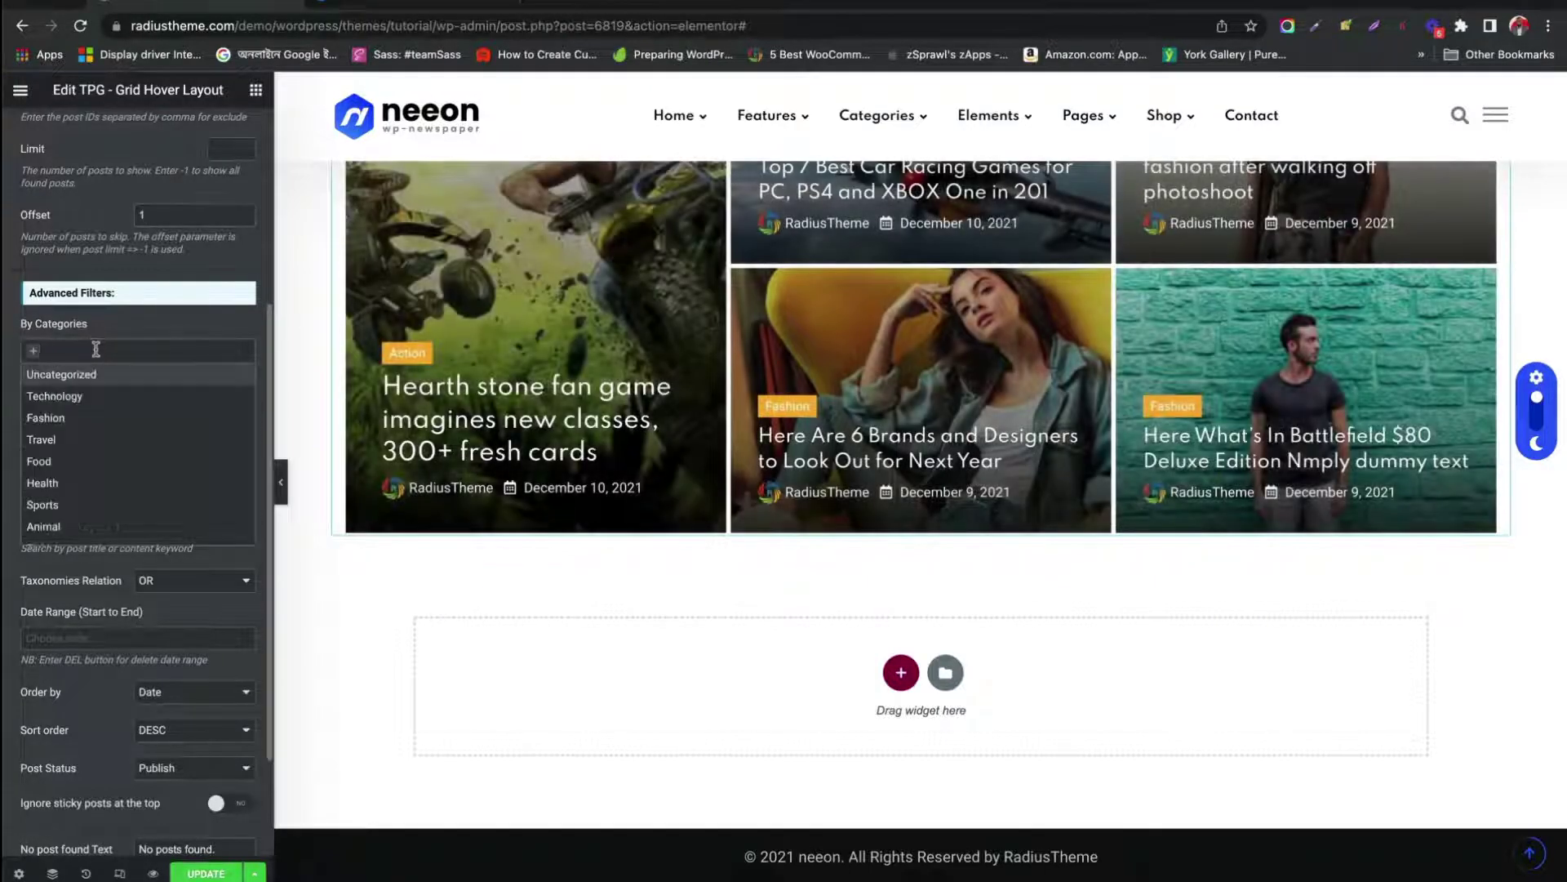
pyautogui.click(72, 460)
pyautogui.click(78, 407)
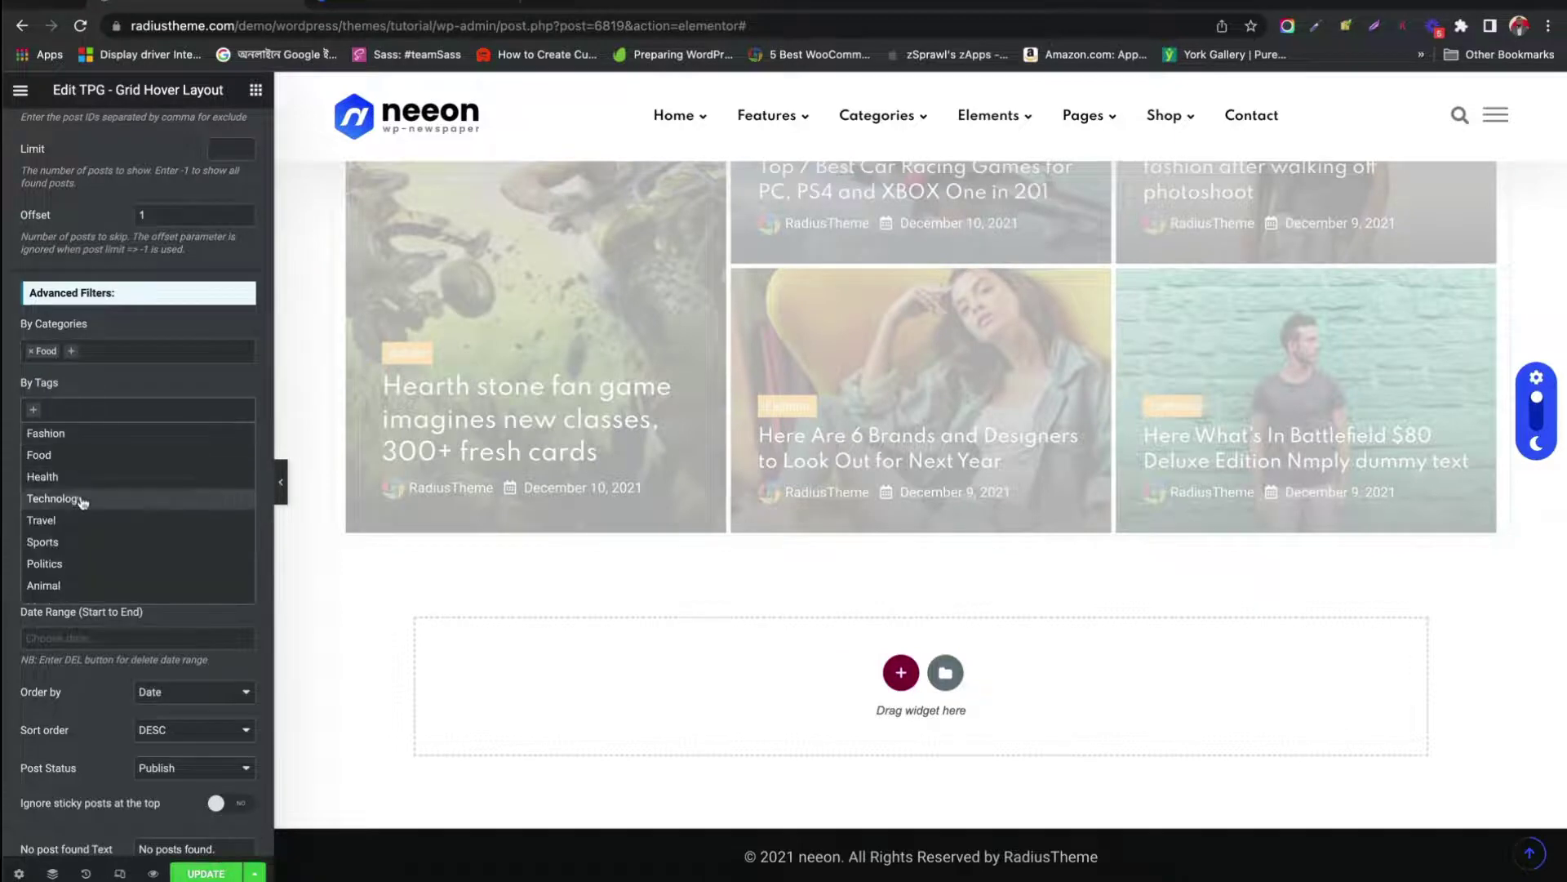
pyautogui.click(102, 392)
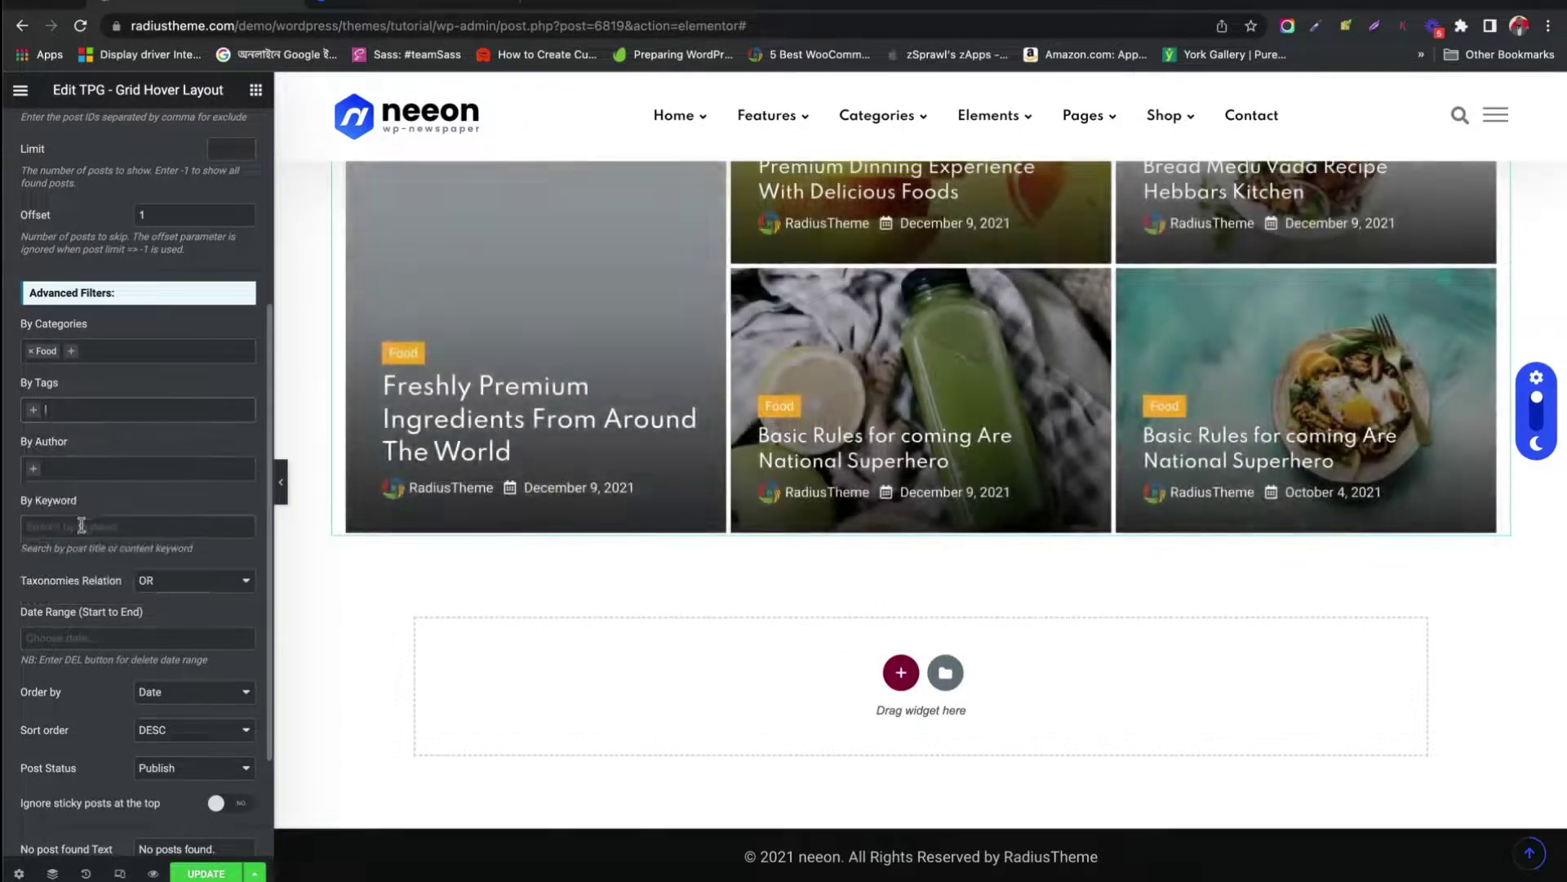
# Step: Leave the date range unset, keeping descending sort order and Publish post status
pyautogui.scroll(-2, 145, 604)
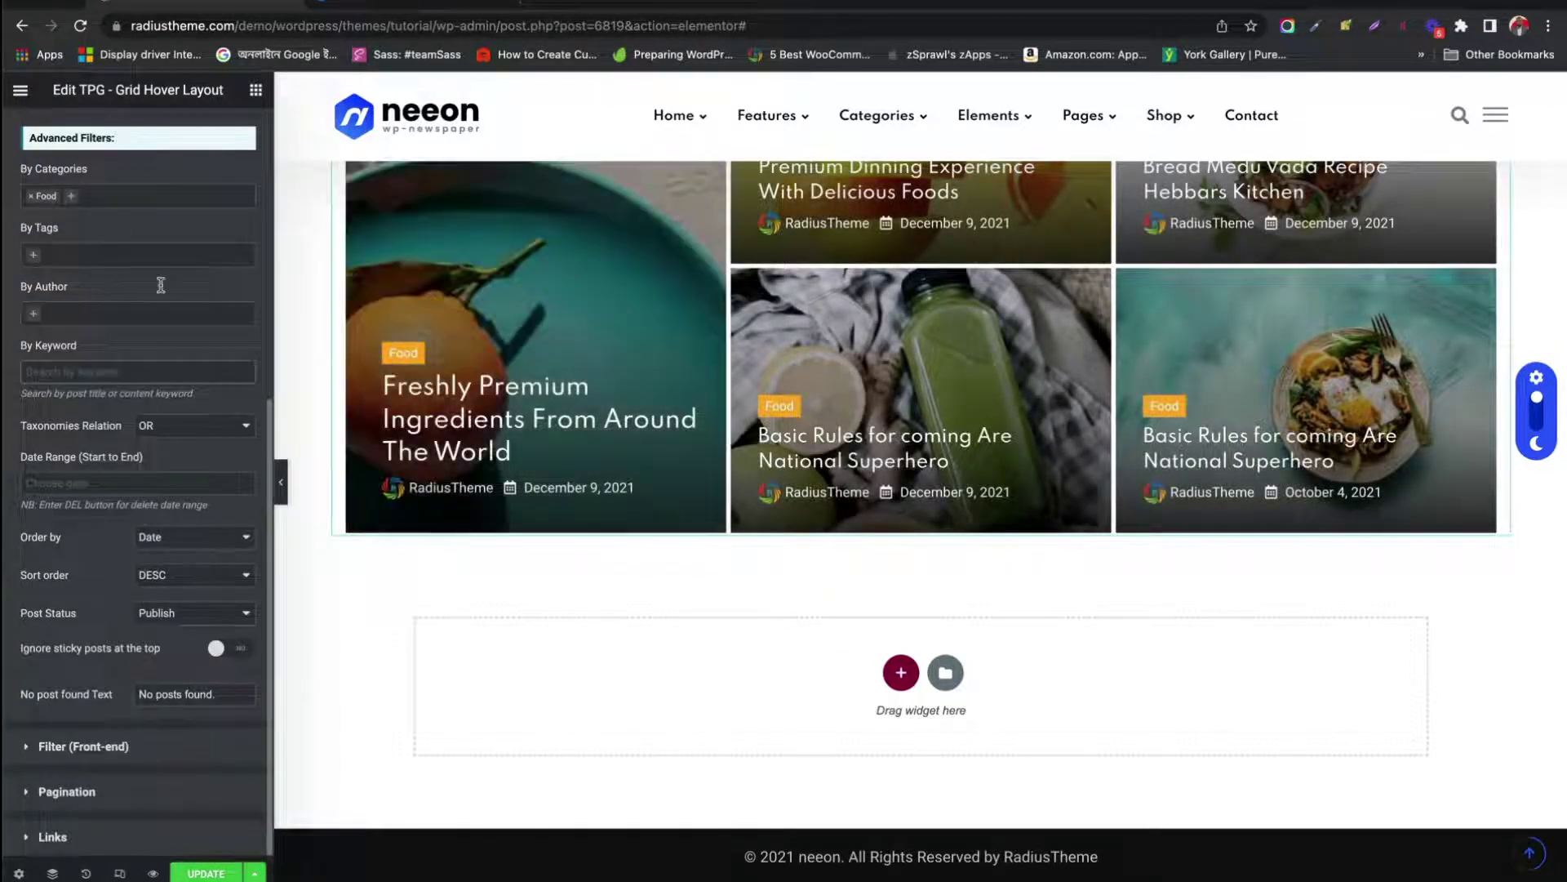
pyautogui.click(75, 488)
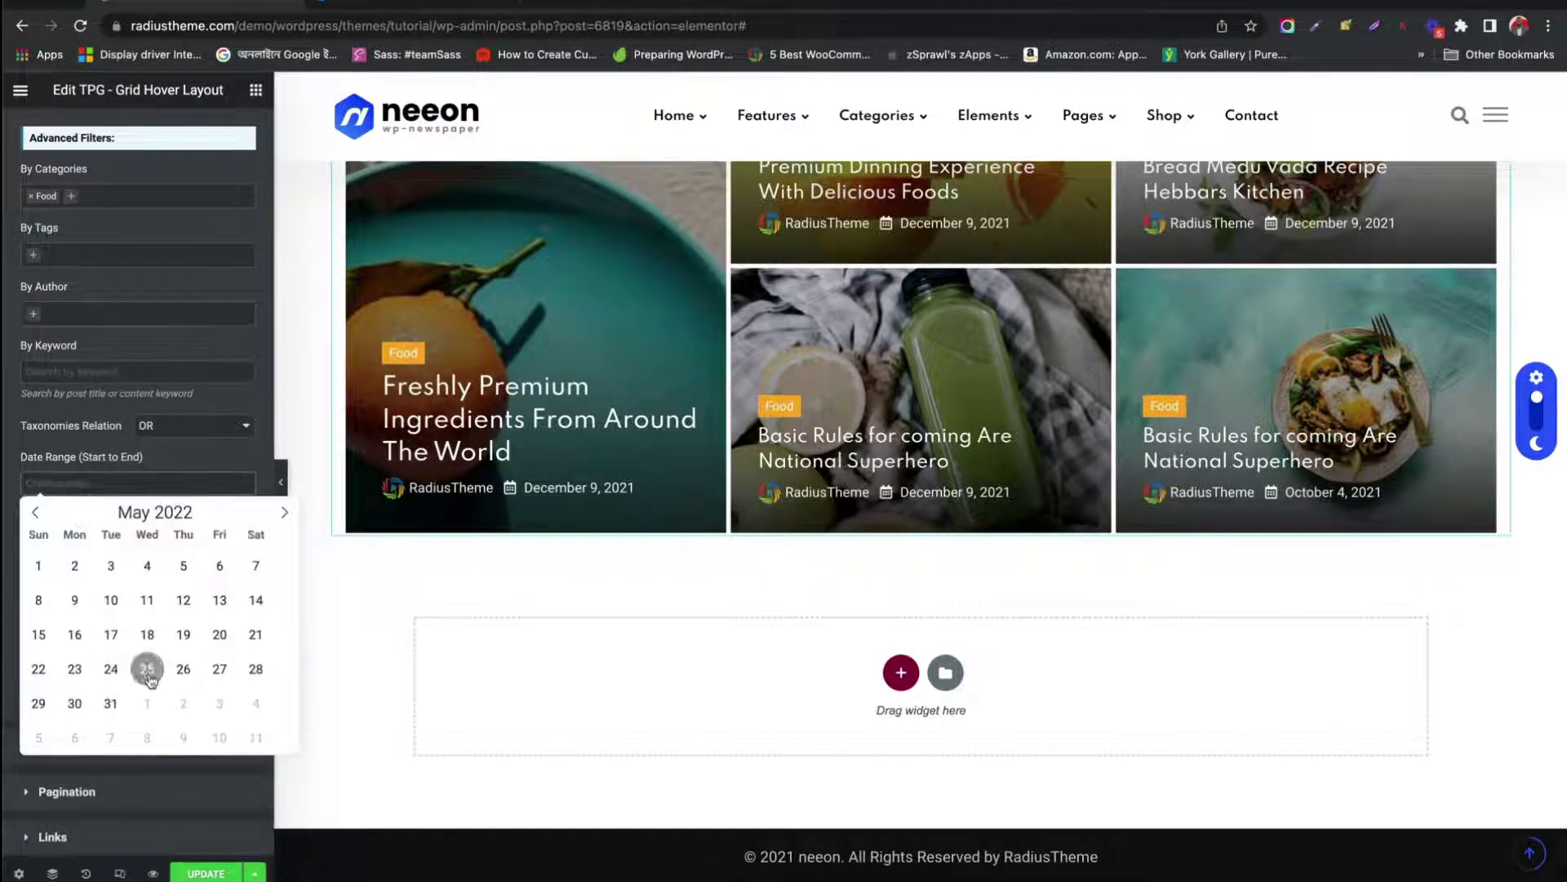
pyautogui.click(165, 457)
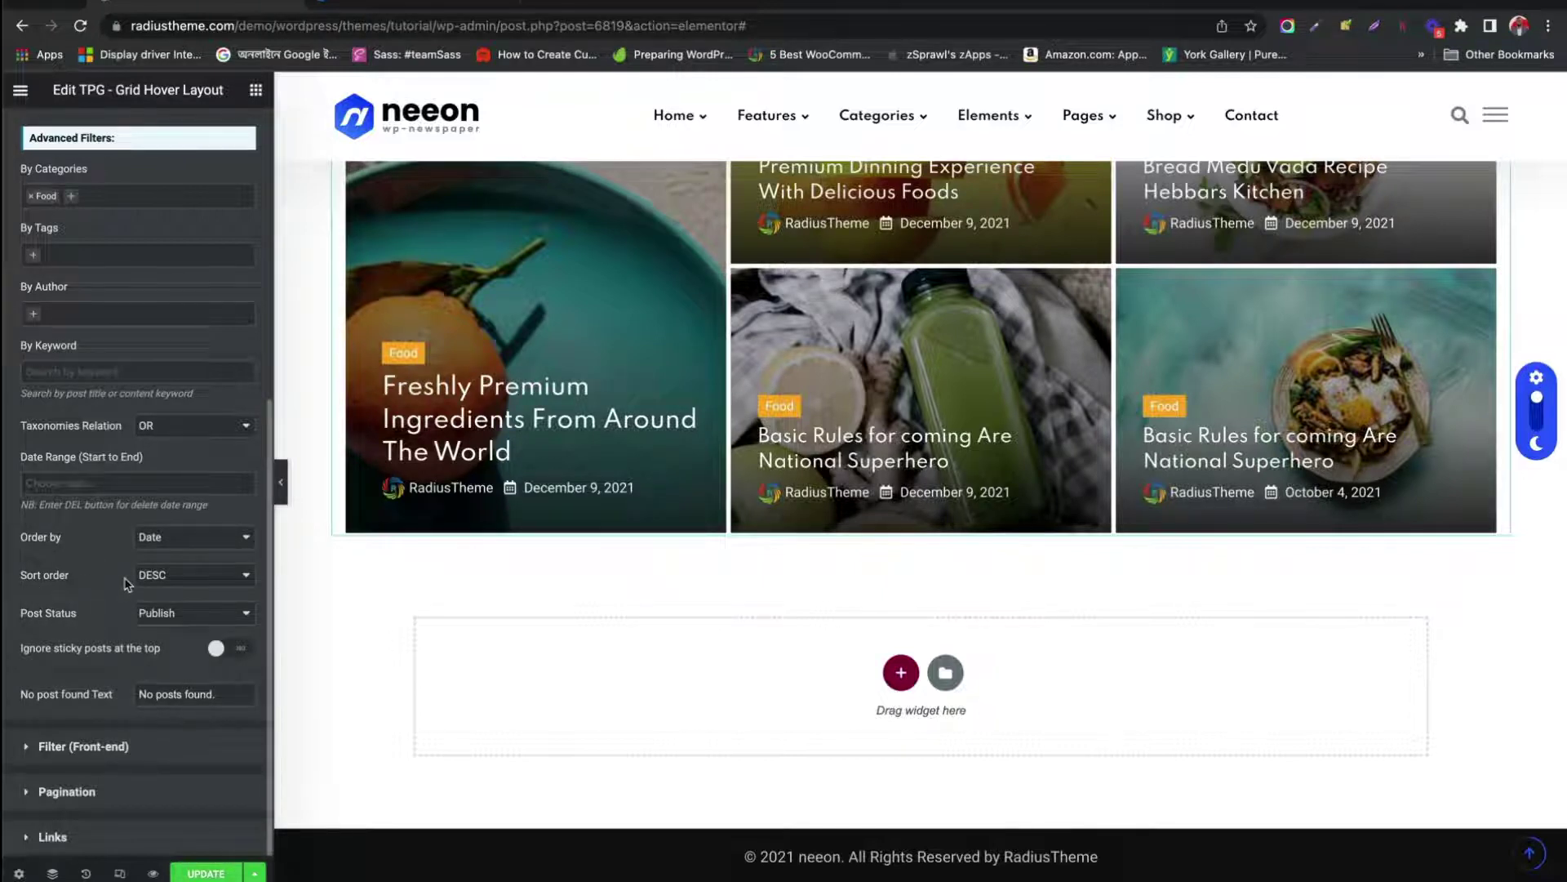
pyautogui.click(202, 576)
pyautogui.click(201, 572)
pyautogui.click(214, 614)
pyautogui.click(211, 614)
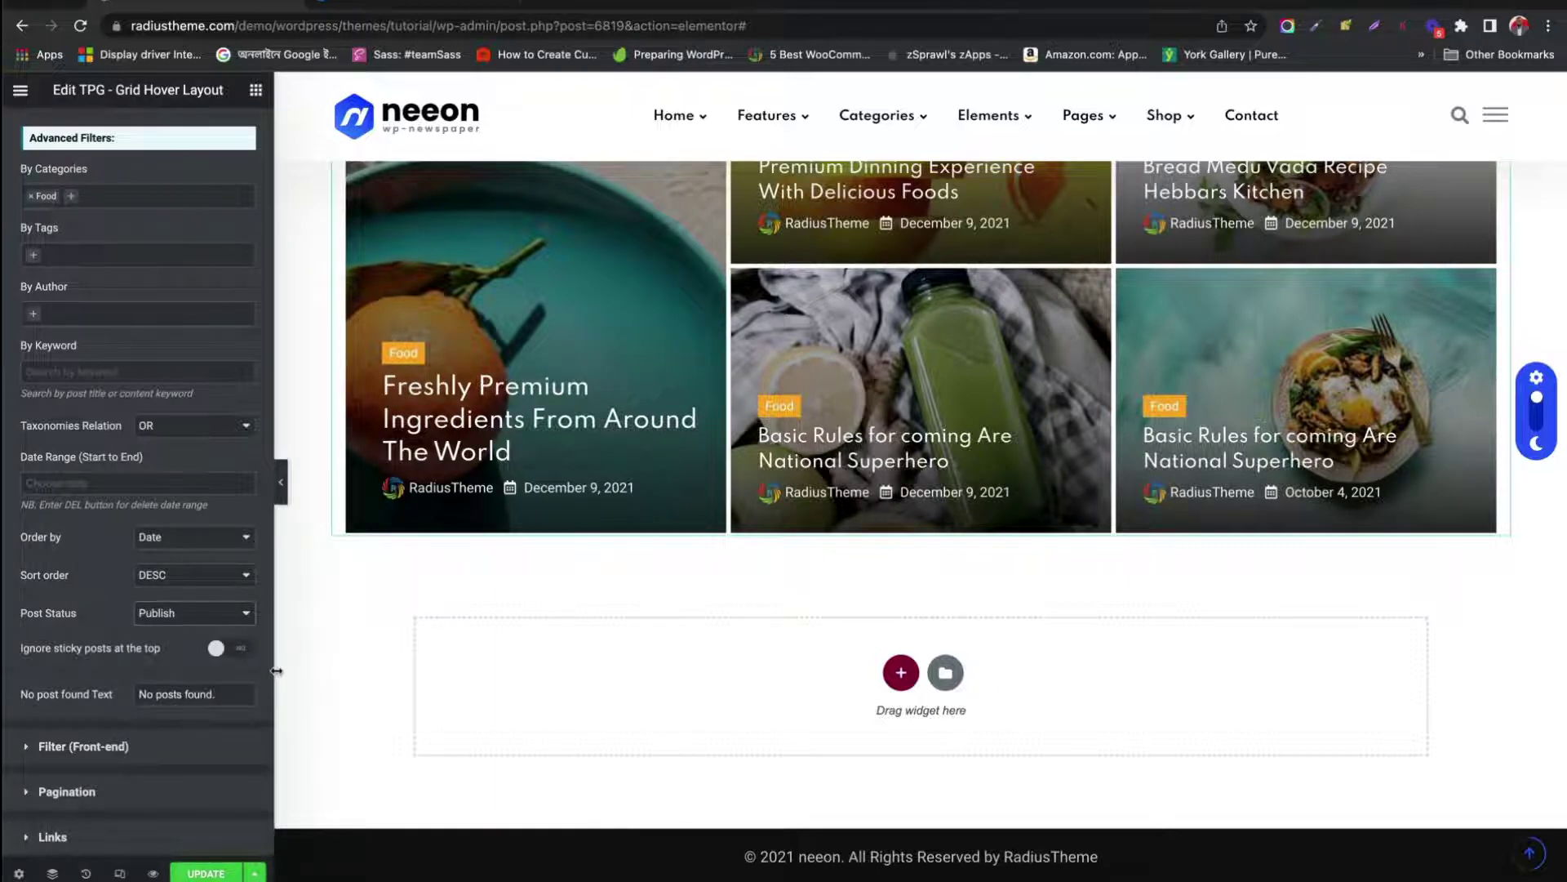
# Step: Check the Filter (Front-end) options without changes and show the Links settings
pyautogui.scroll(5, 420, 532)
pyautogui.scroll(-3, 420, 535)
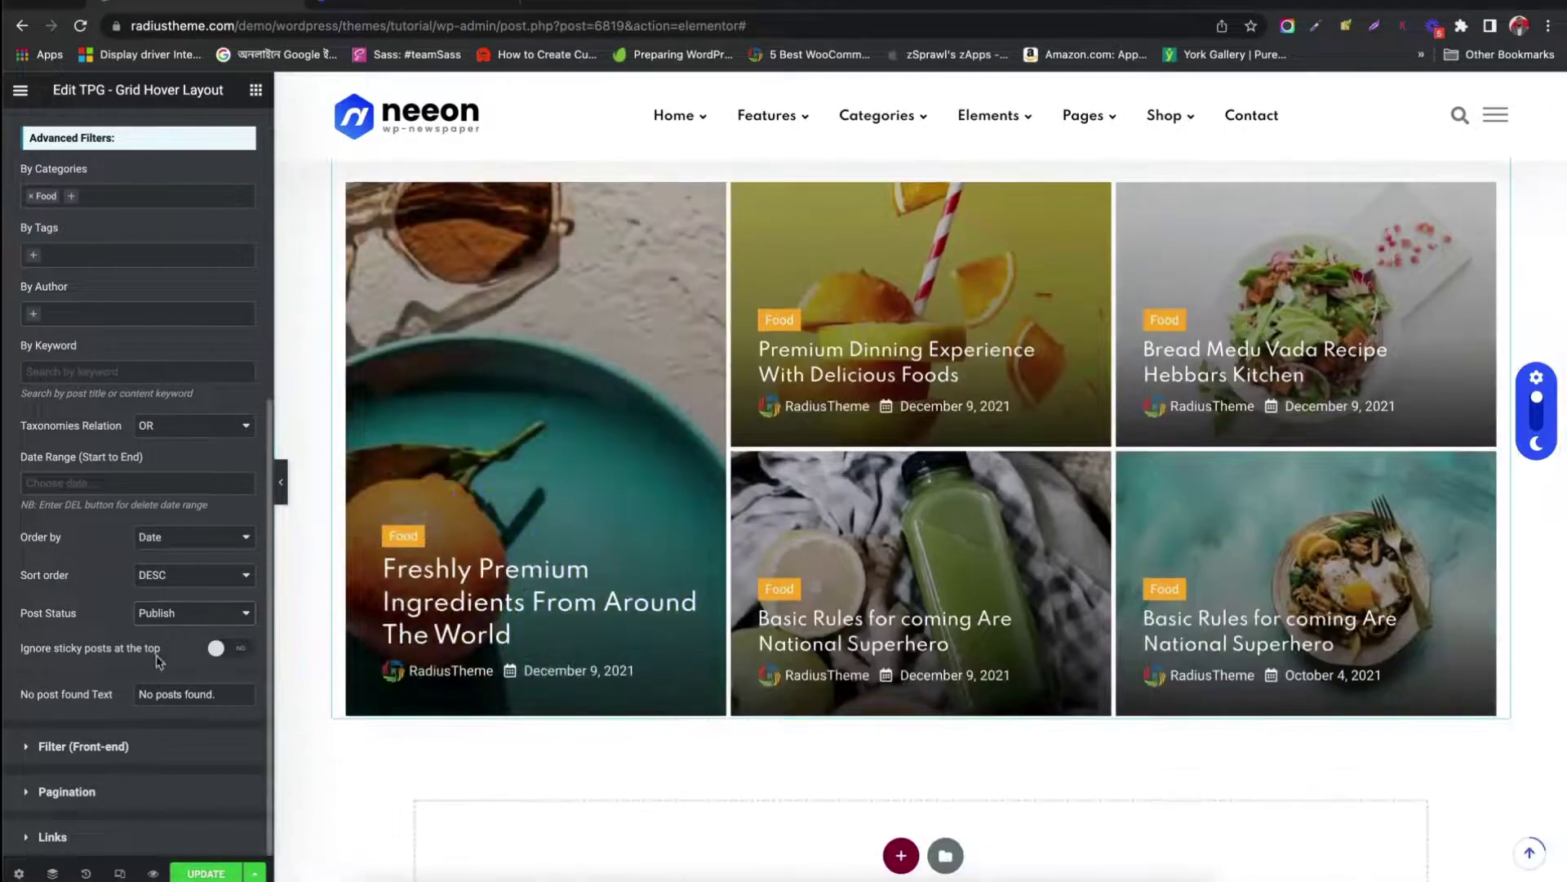
pyautogui.click(86, 747)
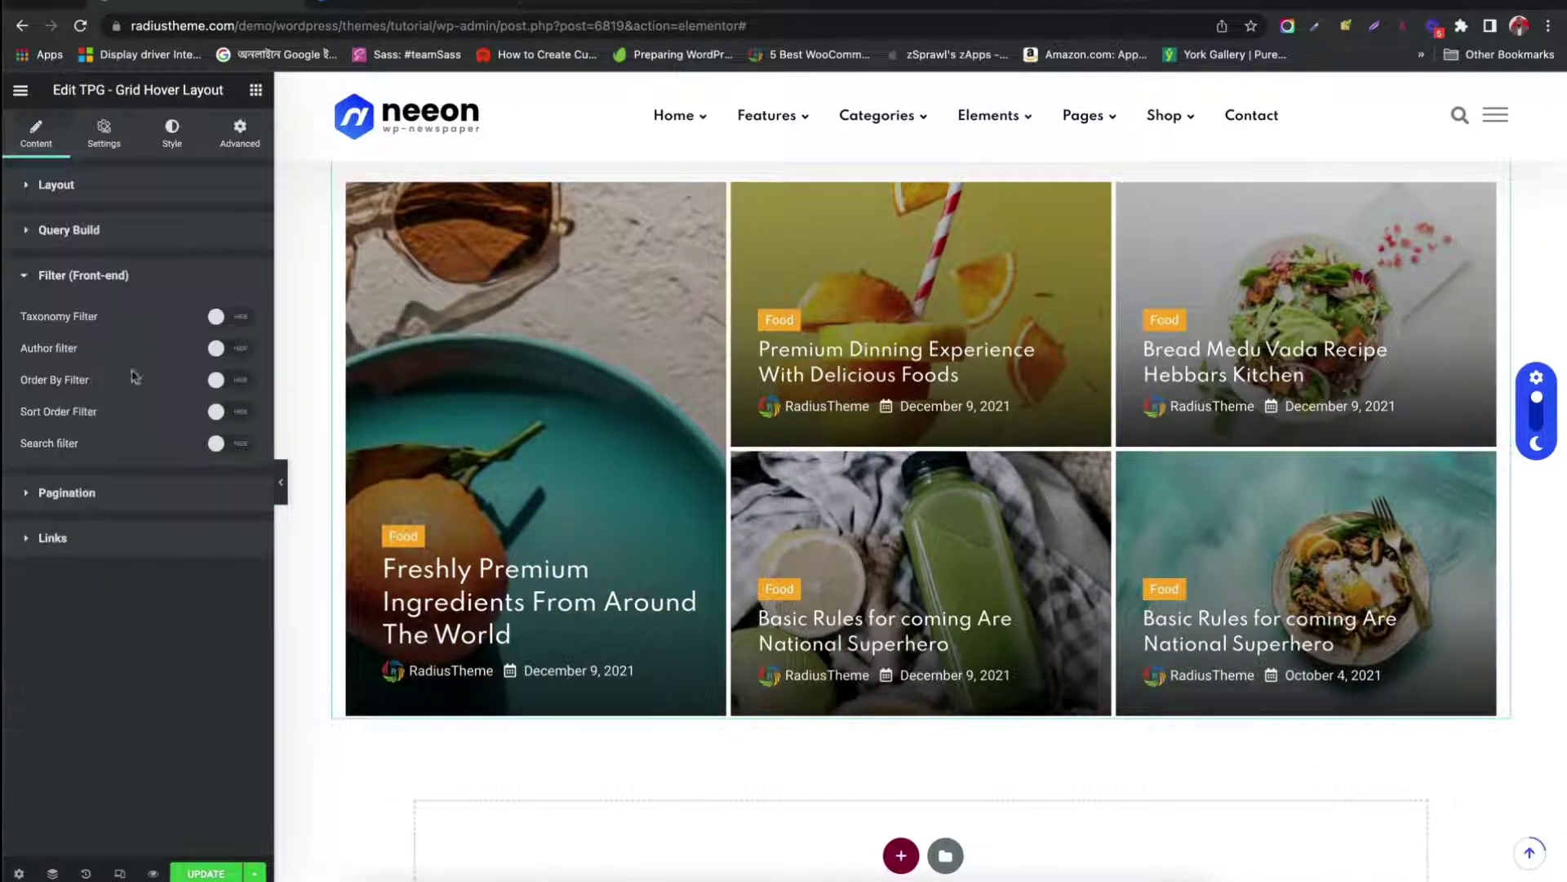
pyautogui.click(118, 282)
pyautogui.click(67, 374)
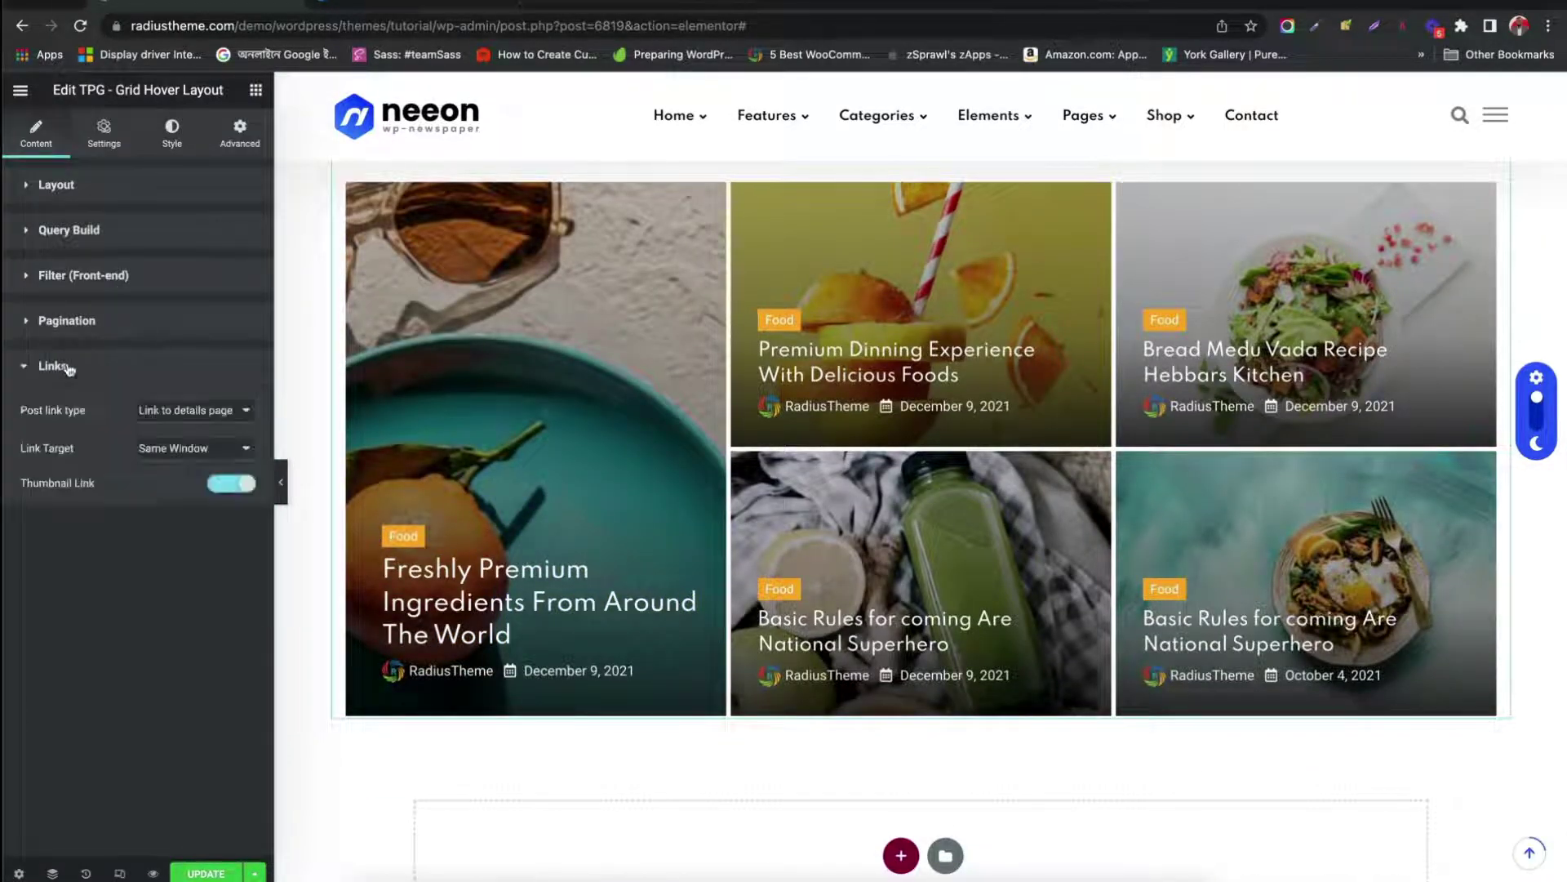
# Step: In Field Selection, switch the Post Author toggle to Hide
pyautogui.click(104, 131)
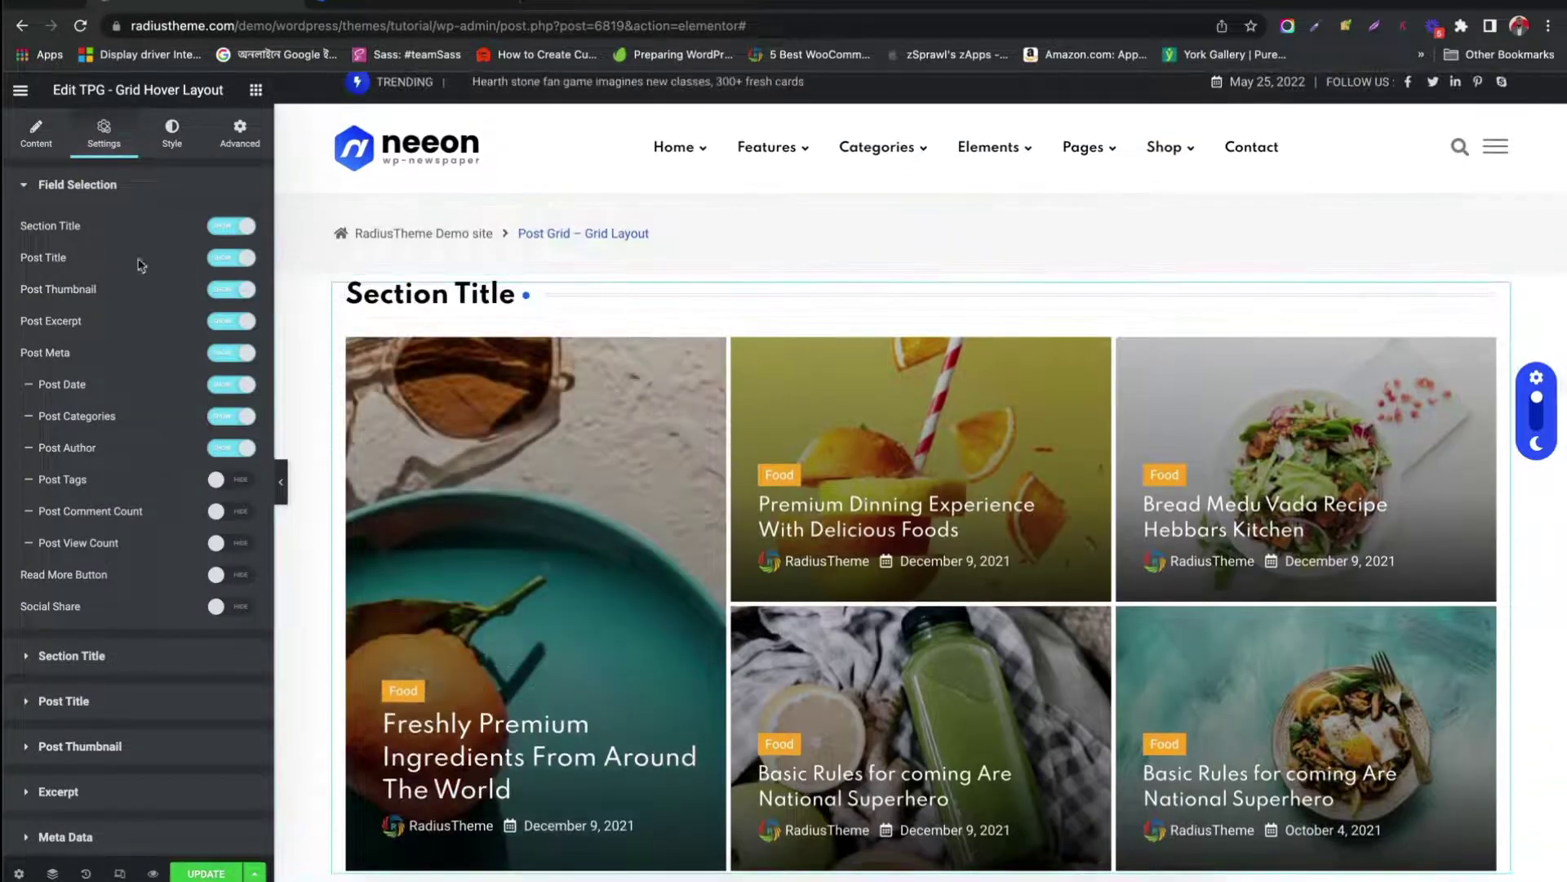
pyautogui.click(220, 448)
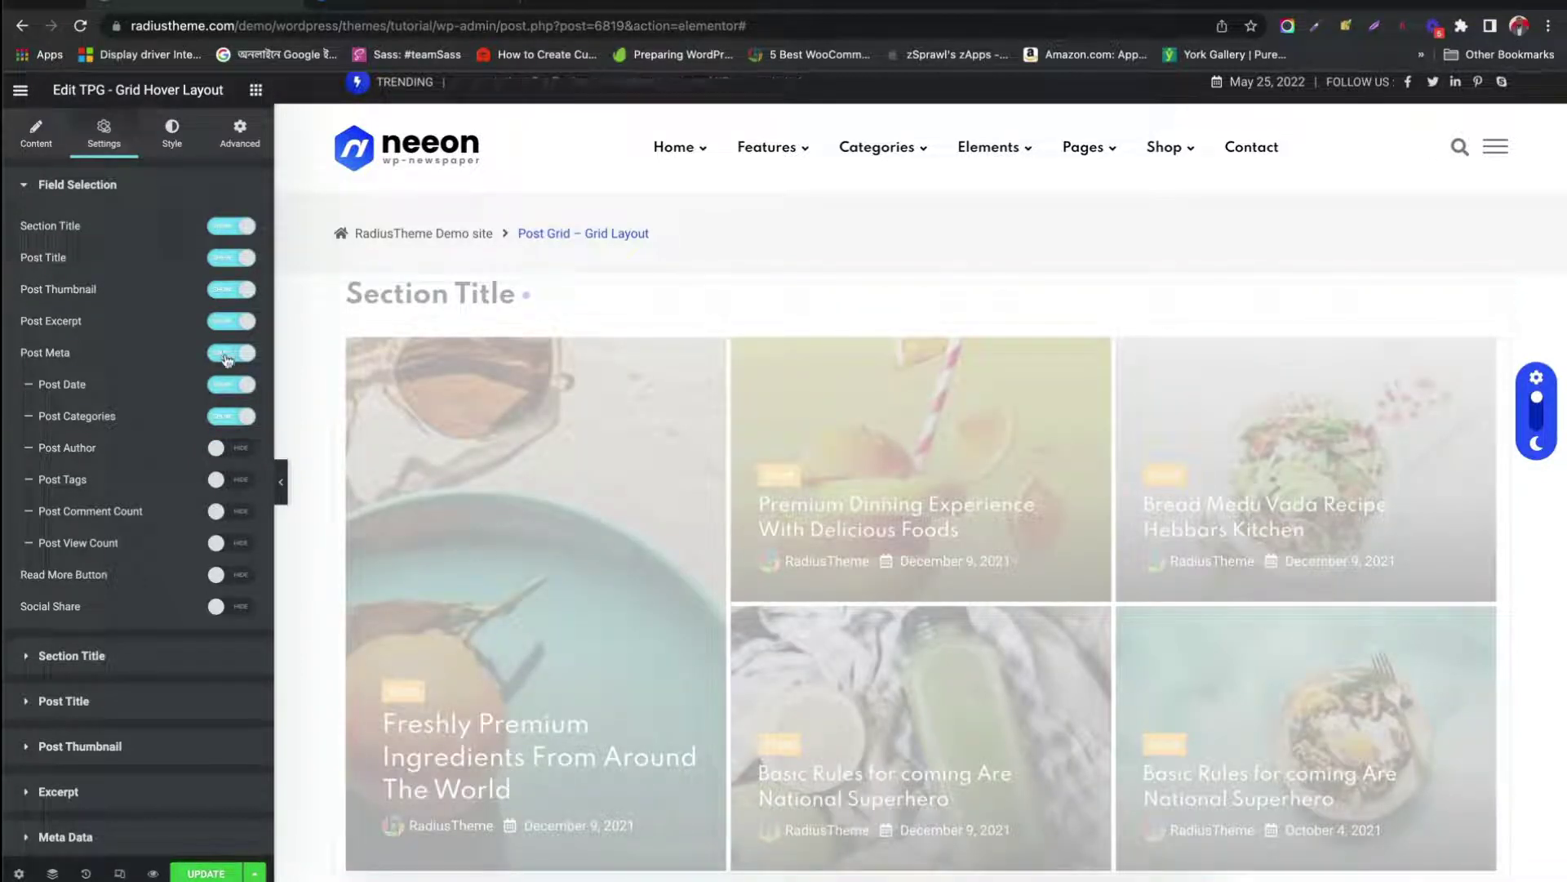
# Step: Set the Section Title Style to Style 3
pyautogui.click(97, 670)
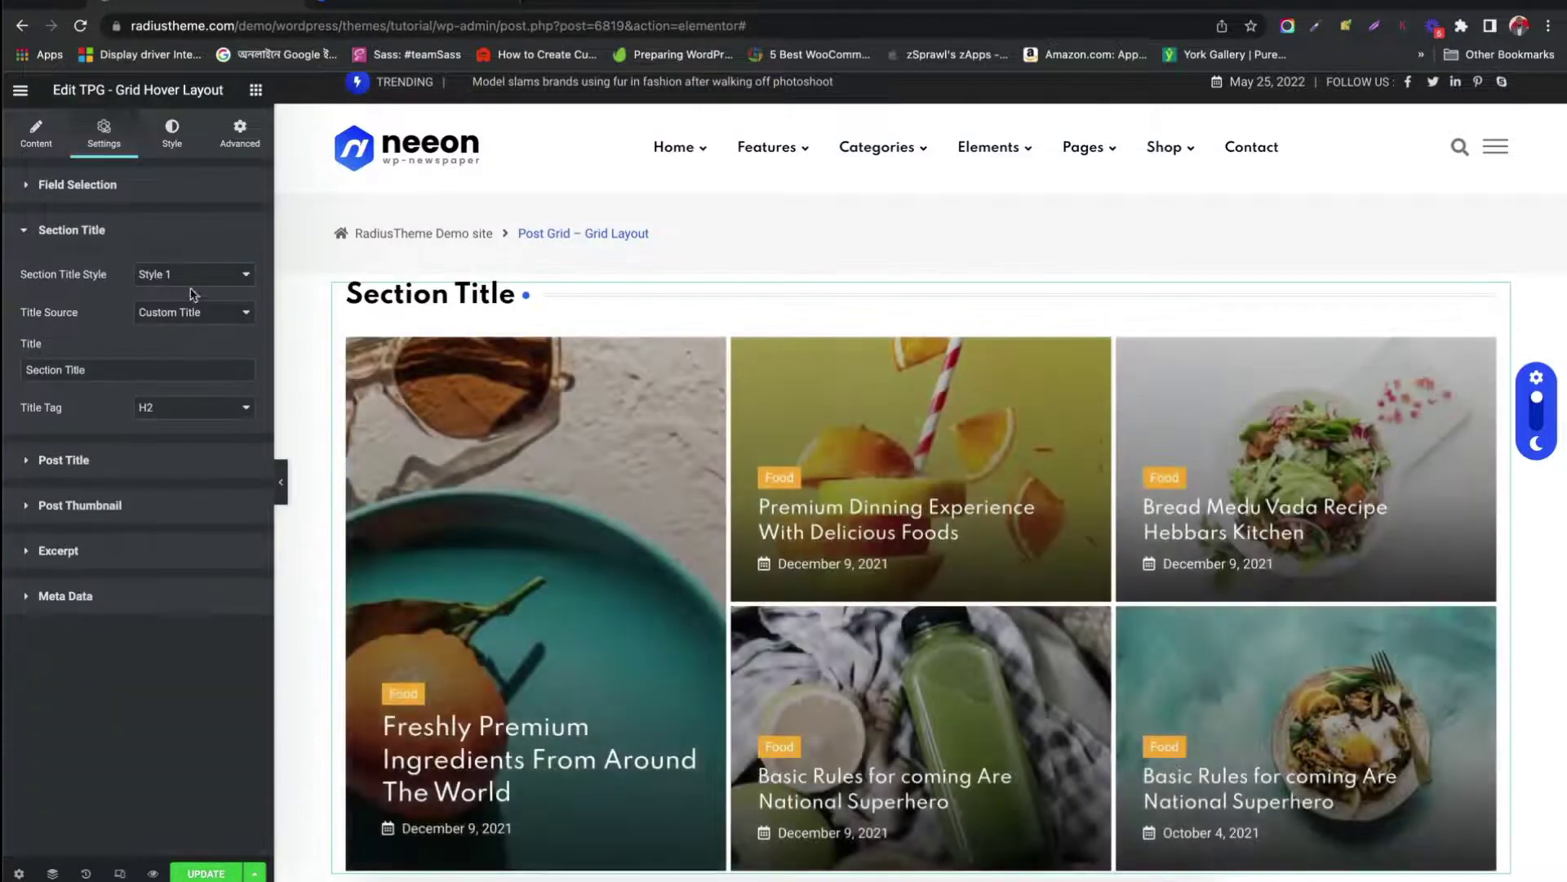
pyautogui.click(196, 276)
pyautogui.click(188, 312)
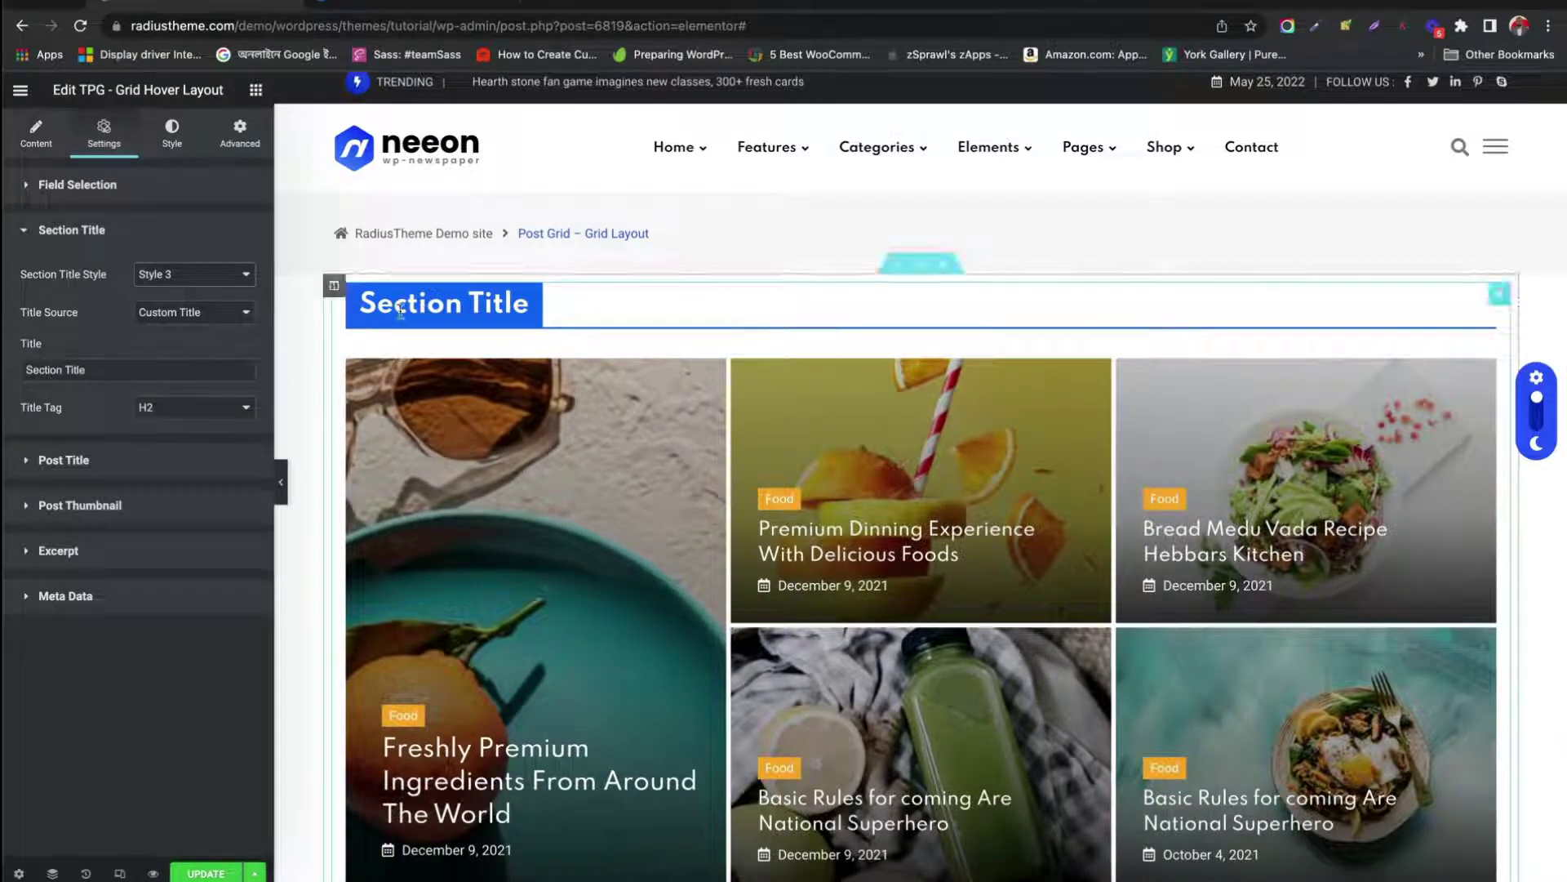
# Step: Bring up the Post Title settings and review the Title Visibility Style options
pyautogui.click(102, 464)
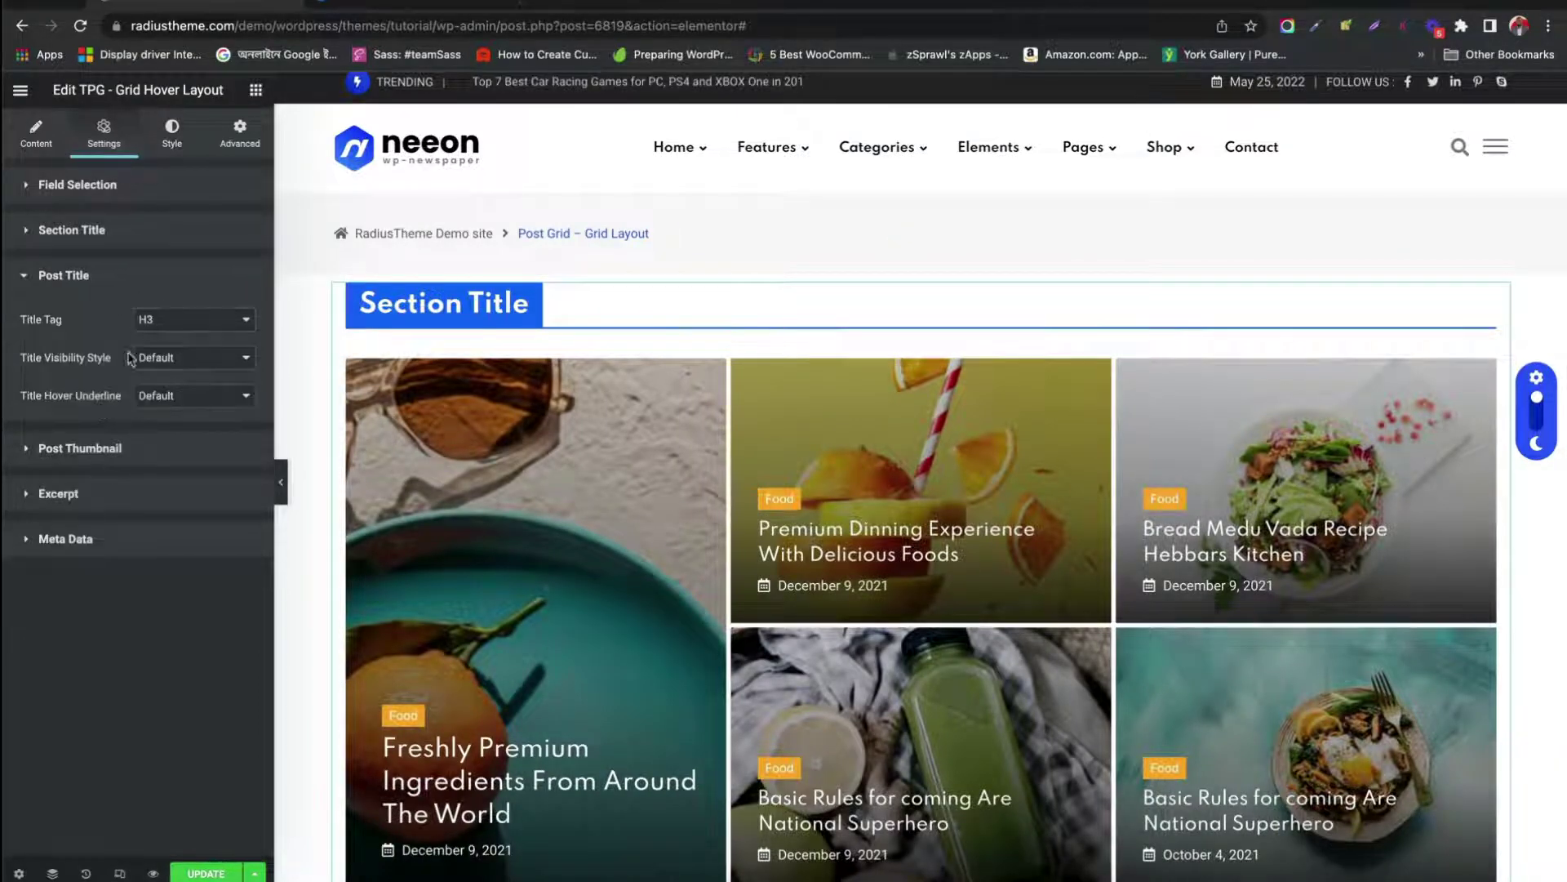
pyautogui.scroll(-1, 738, 293)
pyautogui.scroll(-3, 738, 292)
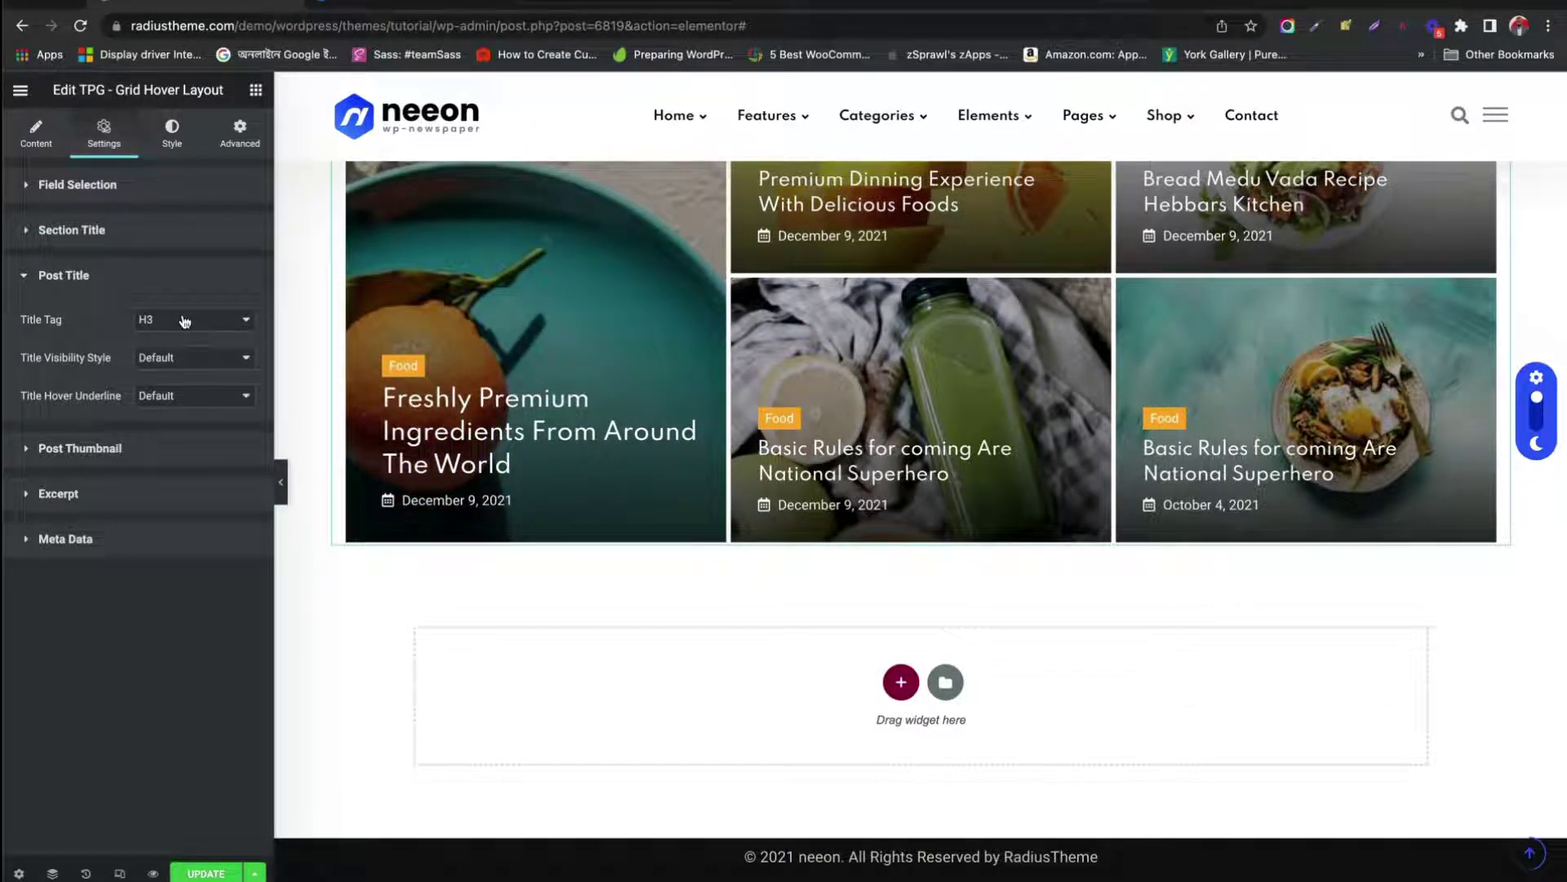
pyautogui.click(214, 360)
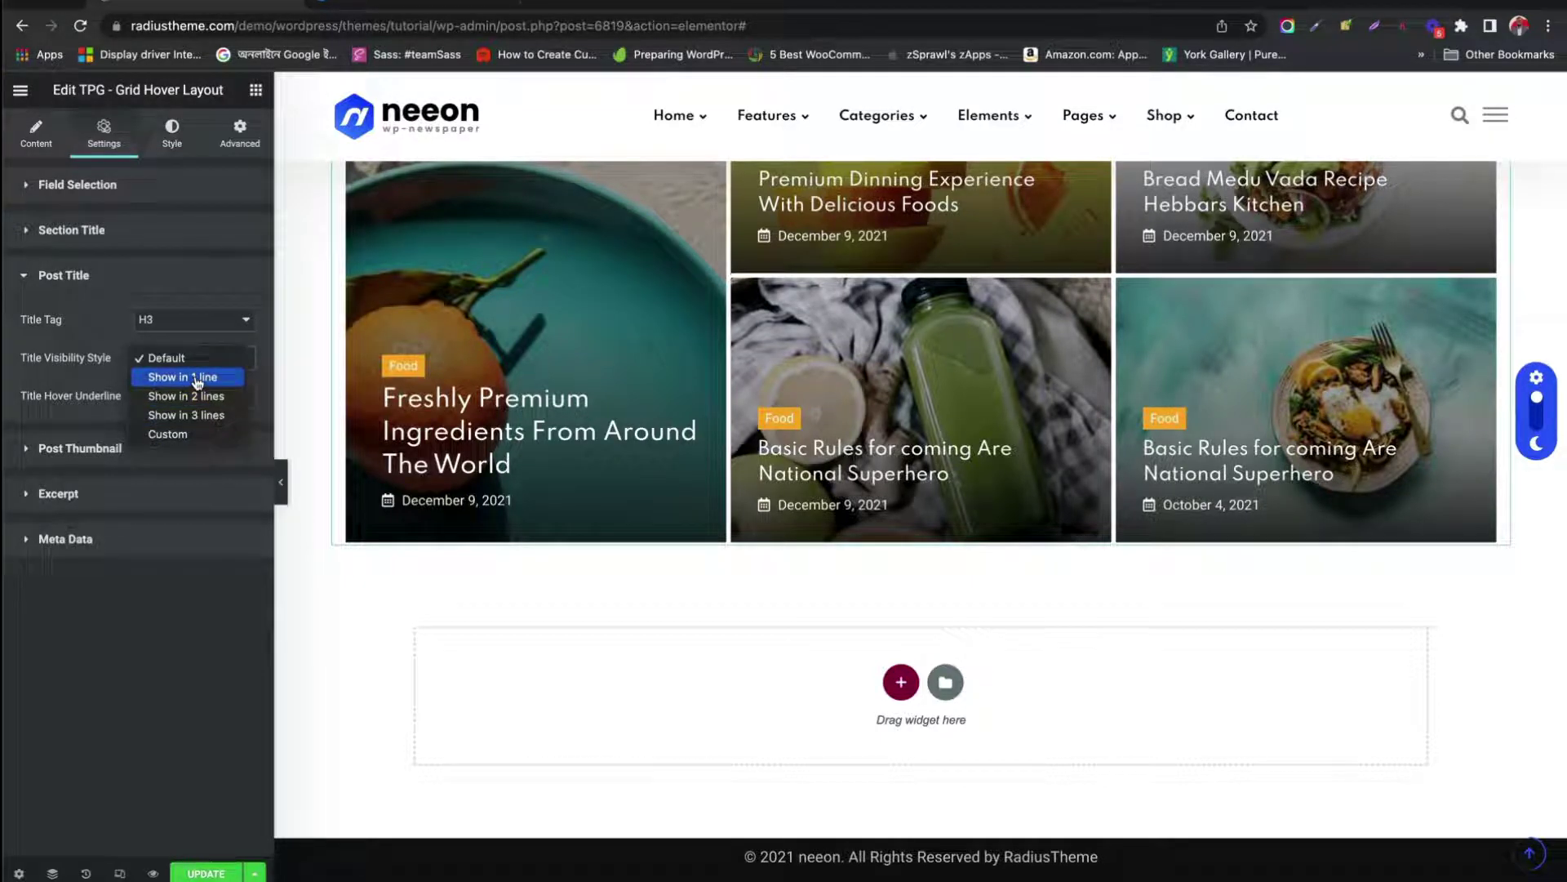
# Step: Keep Title Visibility at Default and leave the Post Thumbnail media source unchanged
pyautogui.click(111, 397)
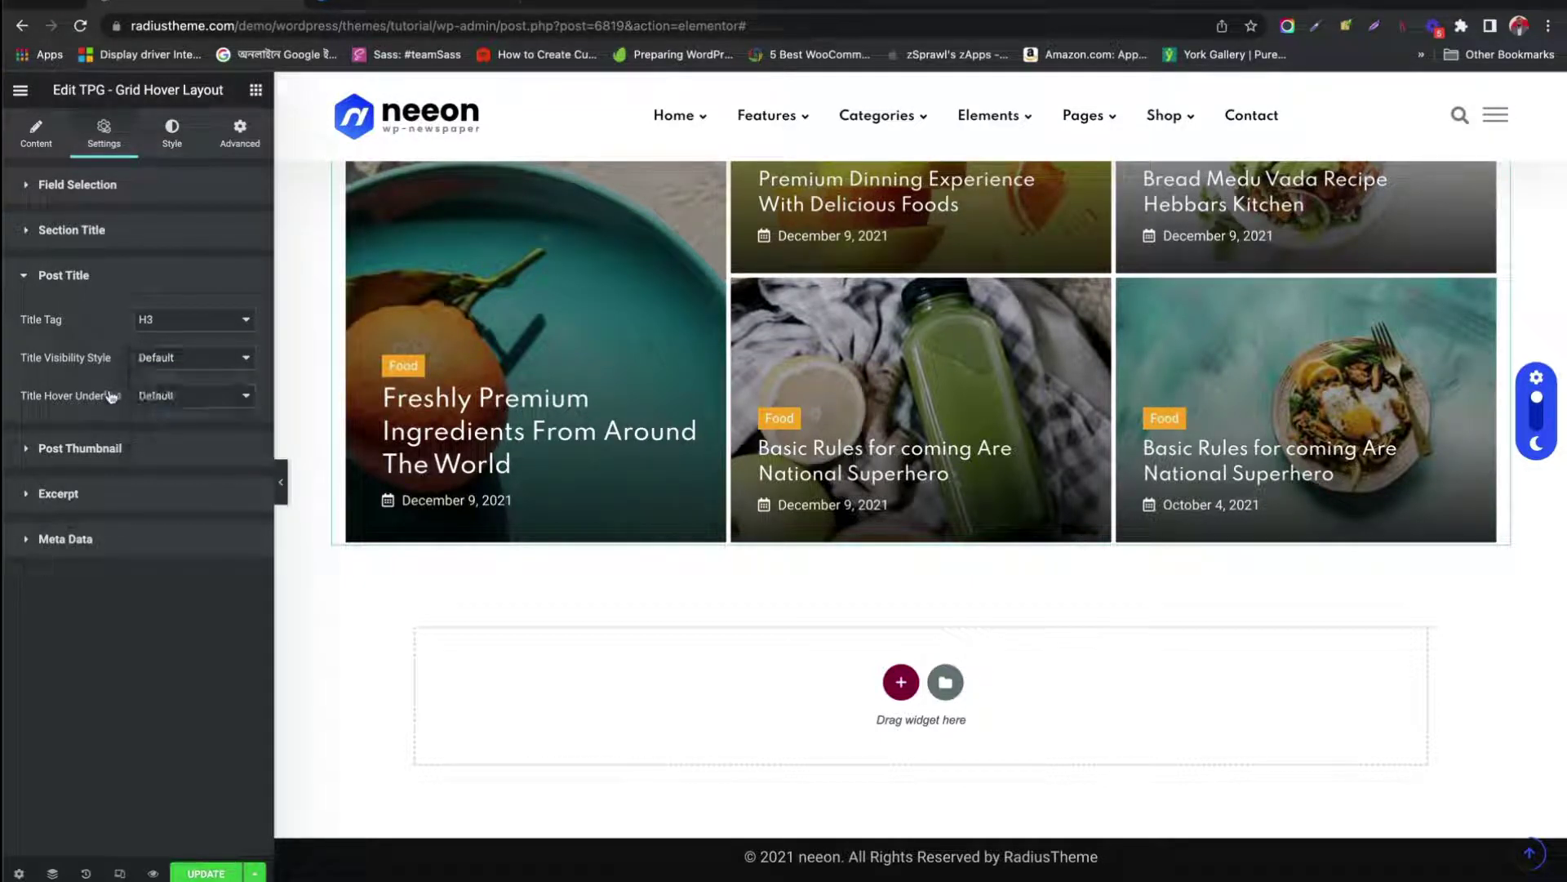
pyautogui.click(111, 450)
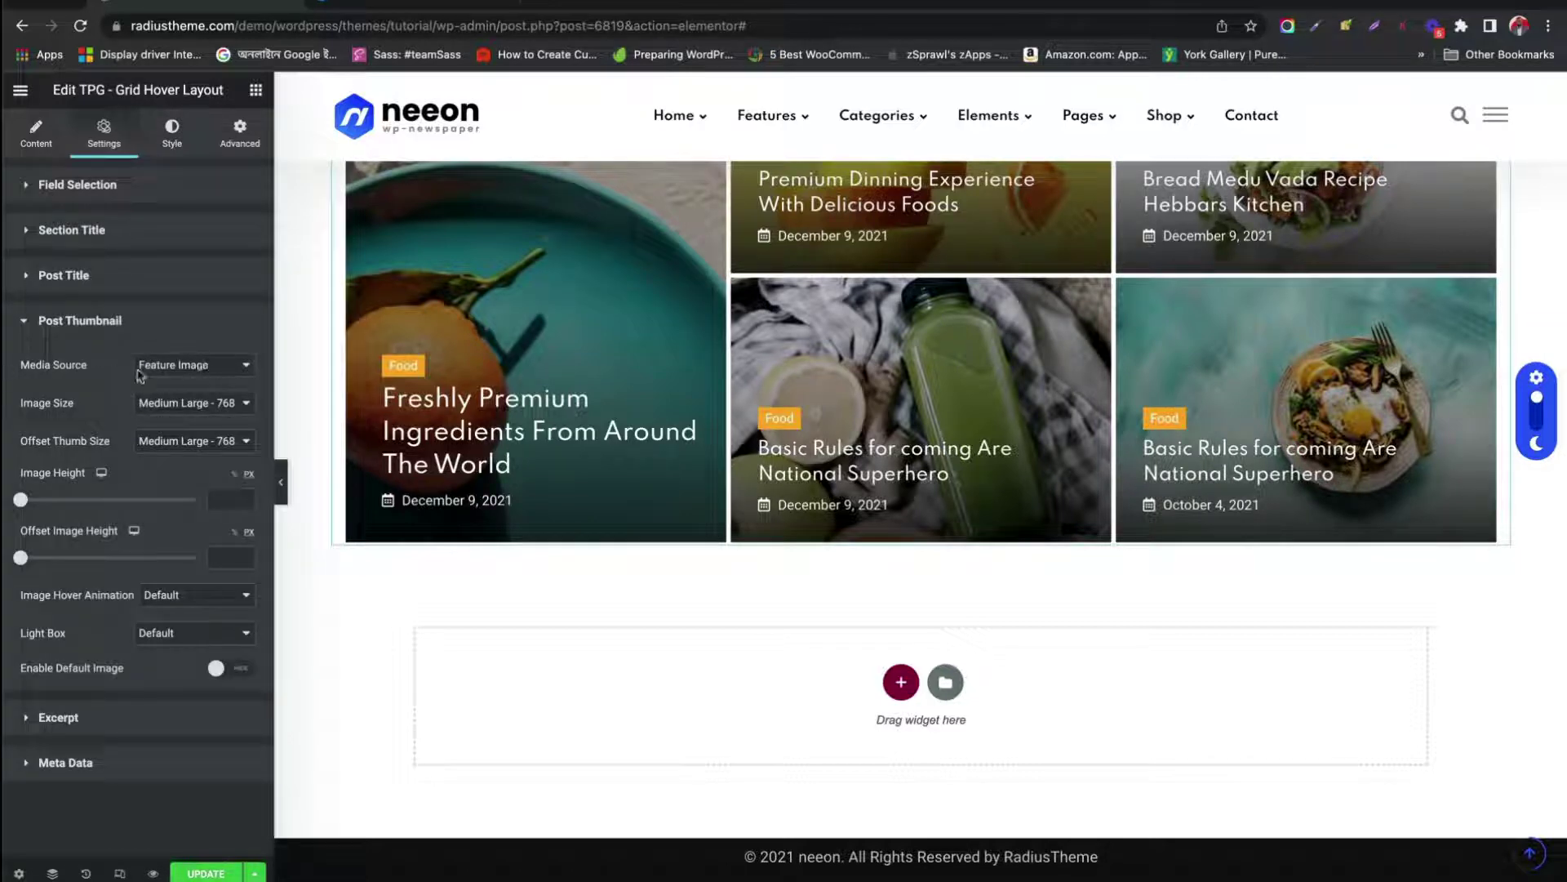
pyautogui.click(168, 372)
pyautogui.click(85, 402)
# Step: Try Word as the Excerpt Type, then set it back to Character
pyautogui.click(79, 715)
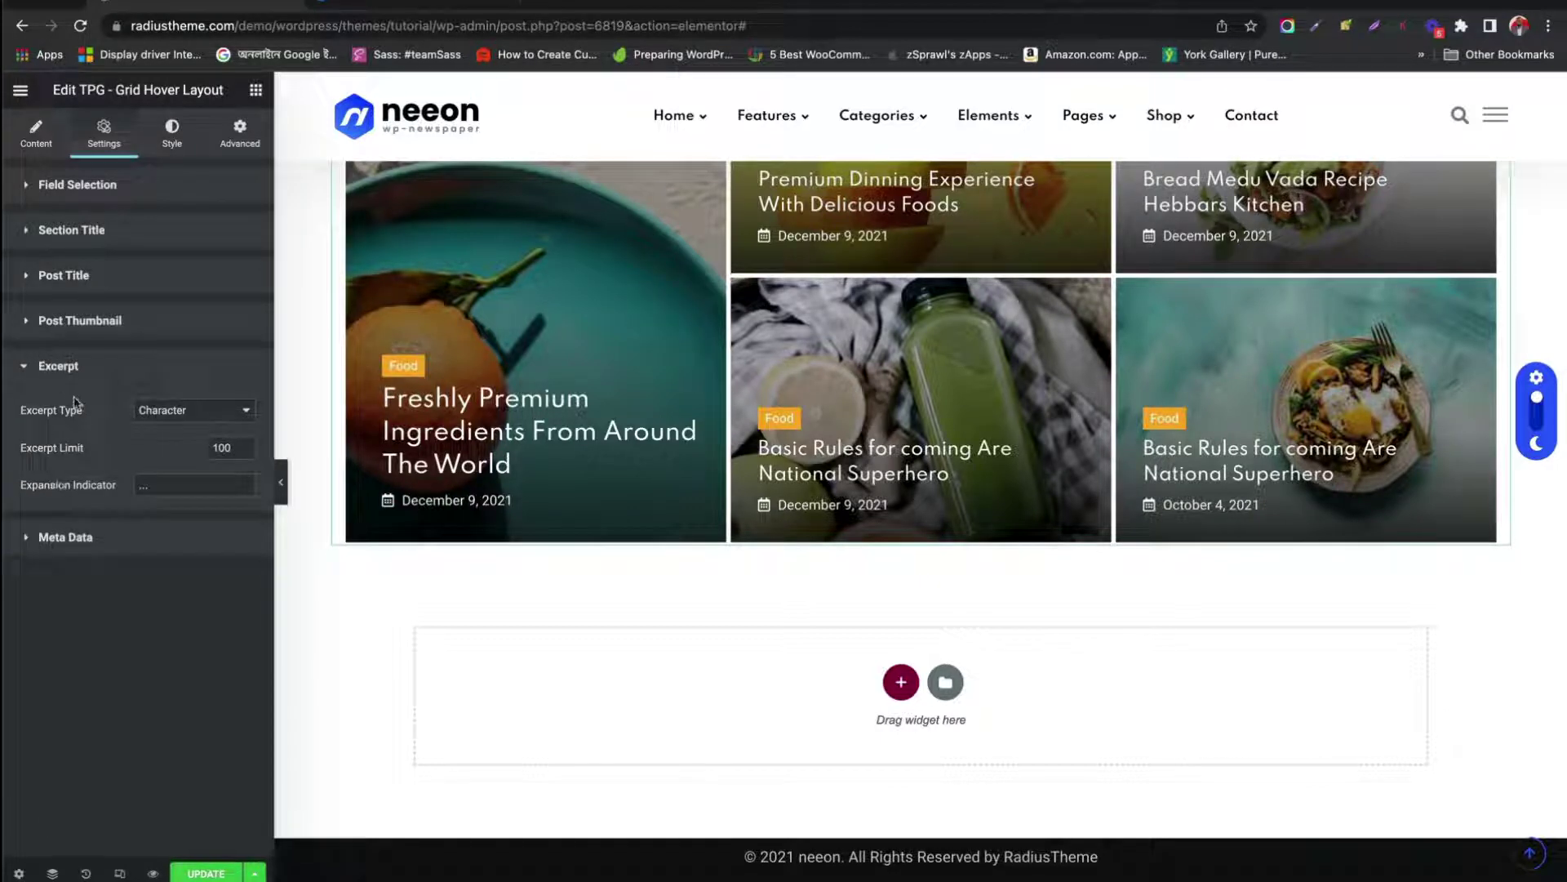
pyautogui.click(185, 413)
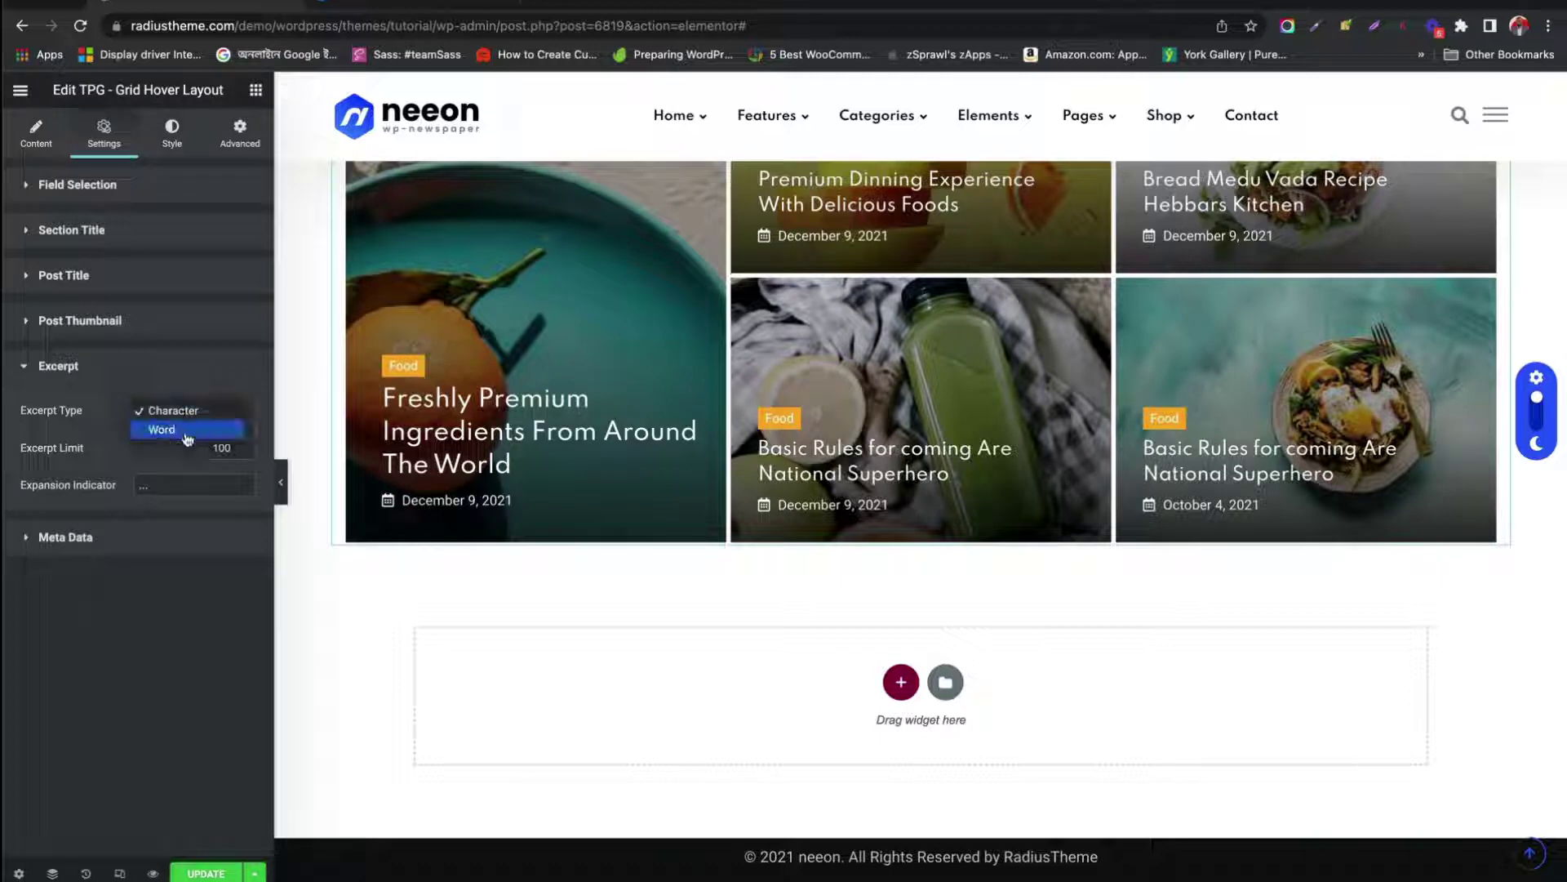
pyautogui.click(171, 428)
pyautogui.click(178, 414)
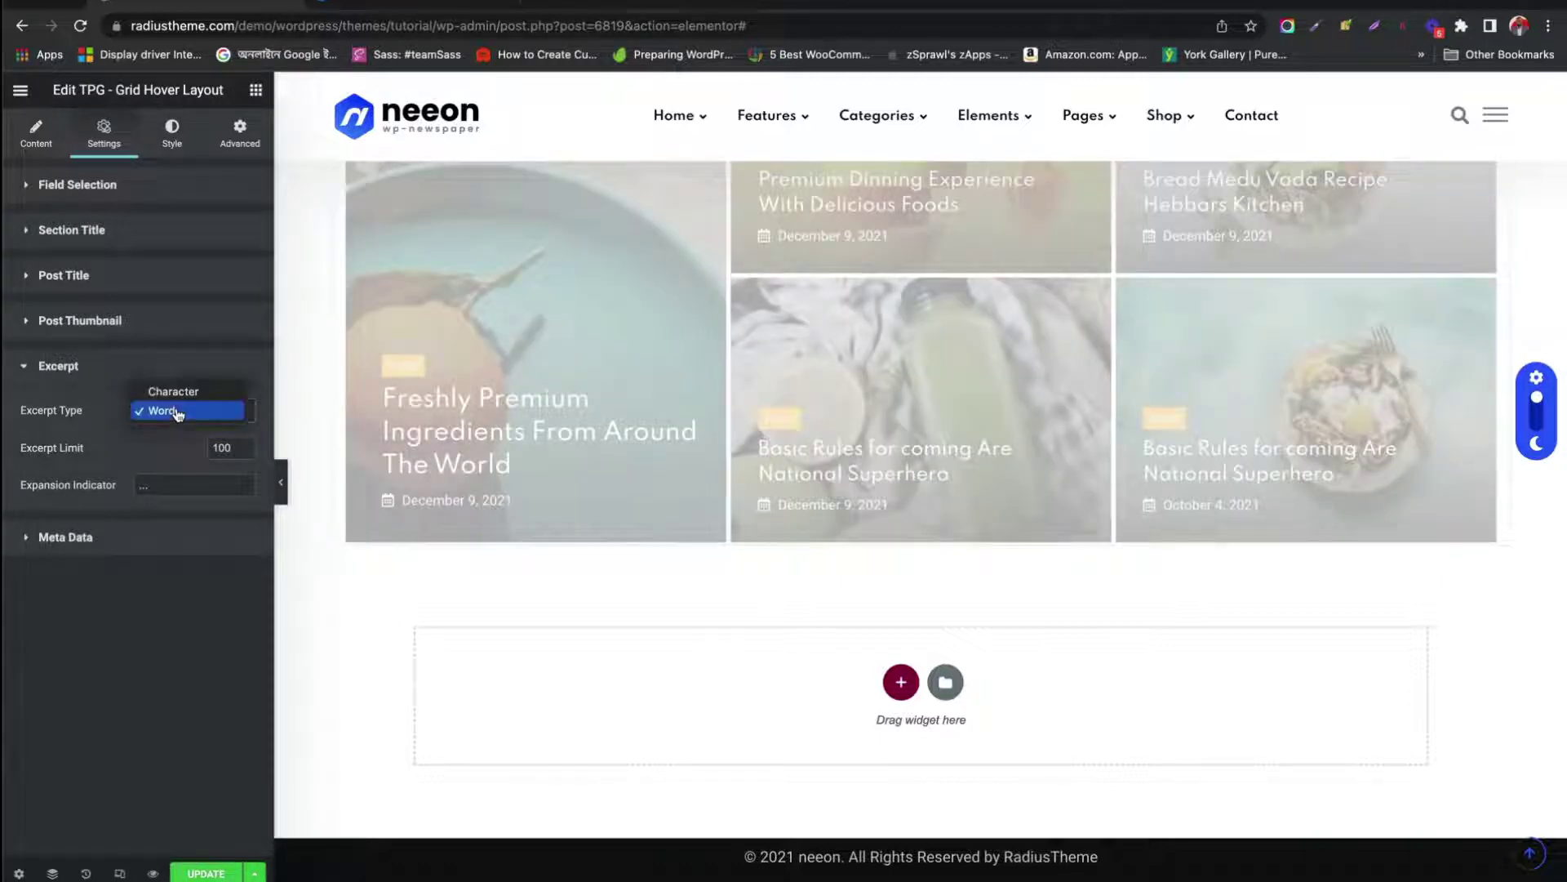
pyautogui.click(167, 389)
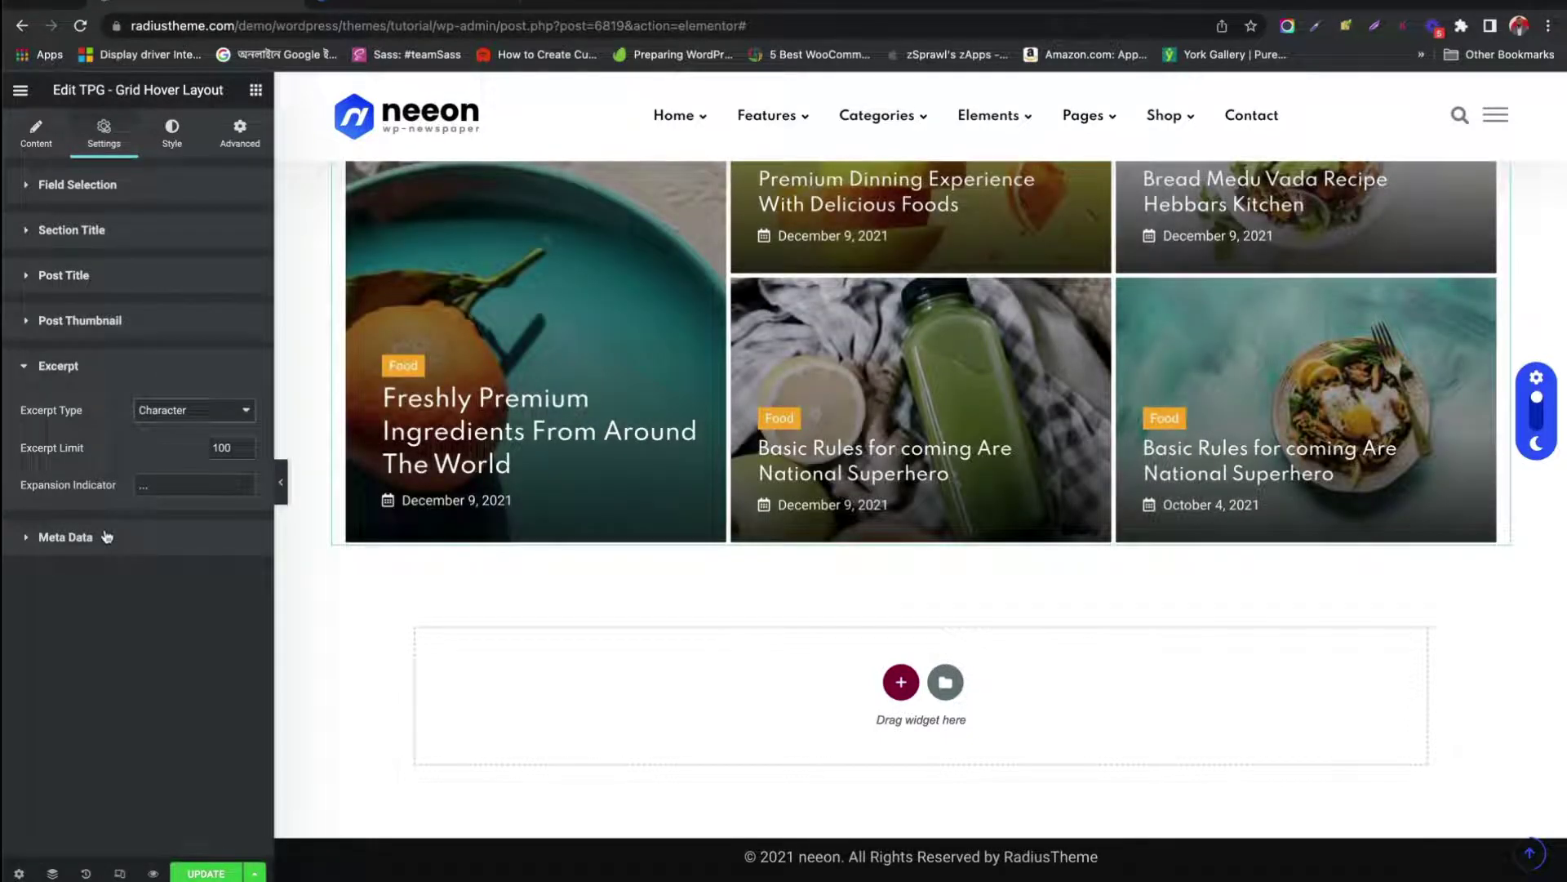
# Step: Set the Meta Separator to Double Slash ( // ), leaving Meta Position at Default
pyautogui.click(65, 536)
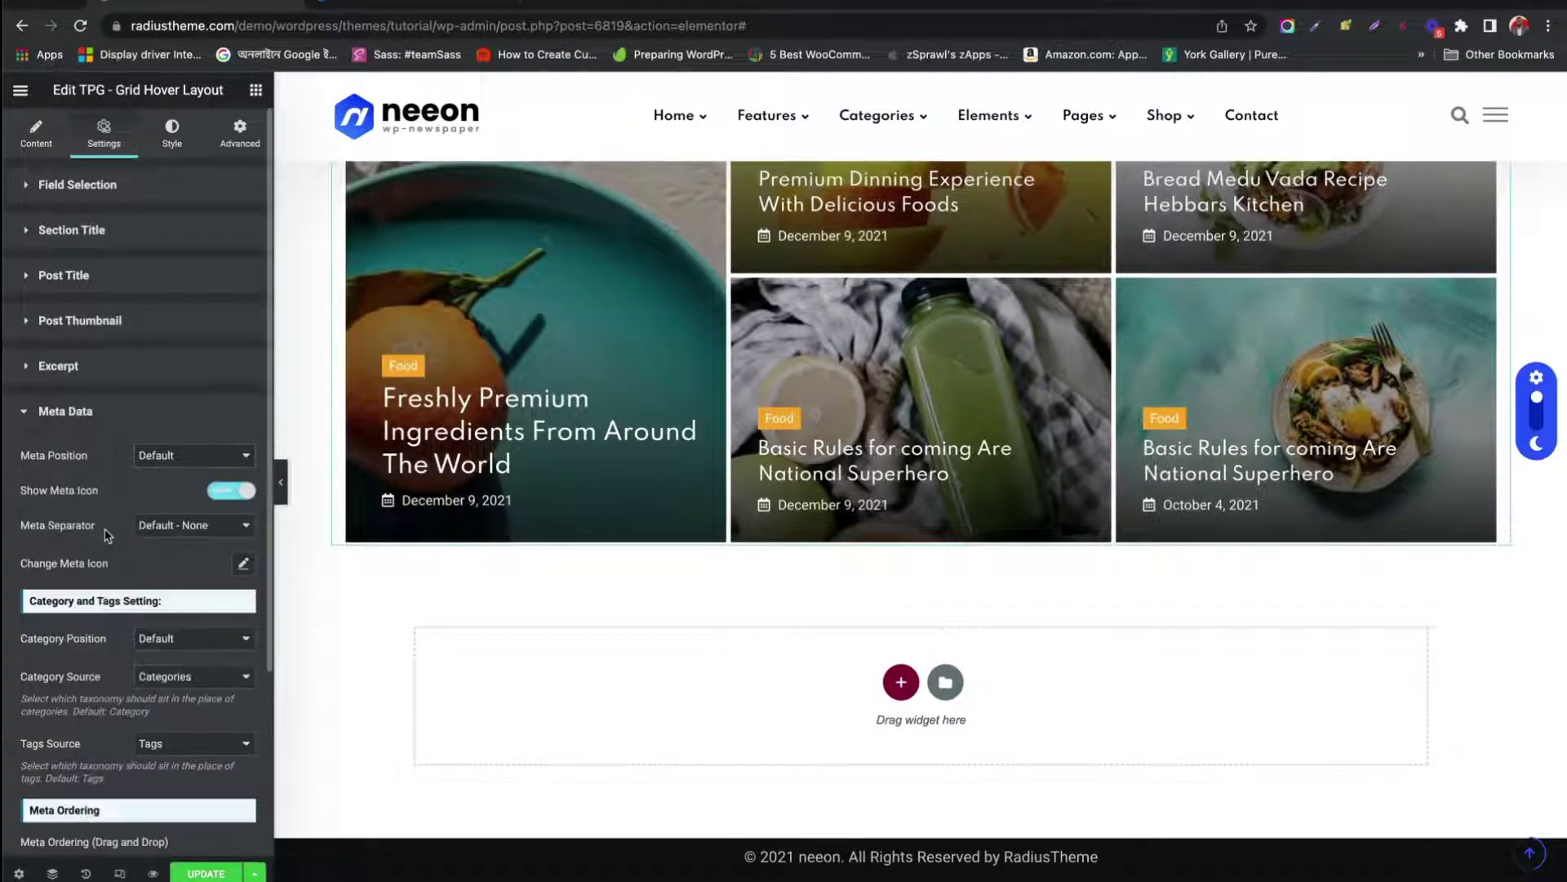
pyautogui.scroll(-3, 106, 535)
pyautogui.click(197, 200)
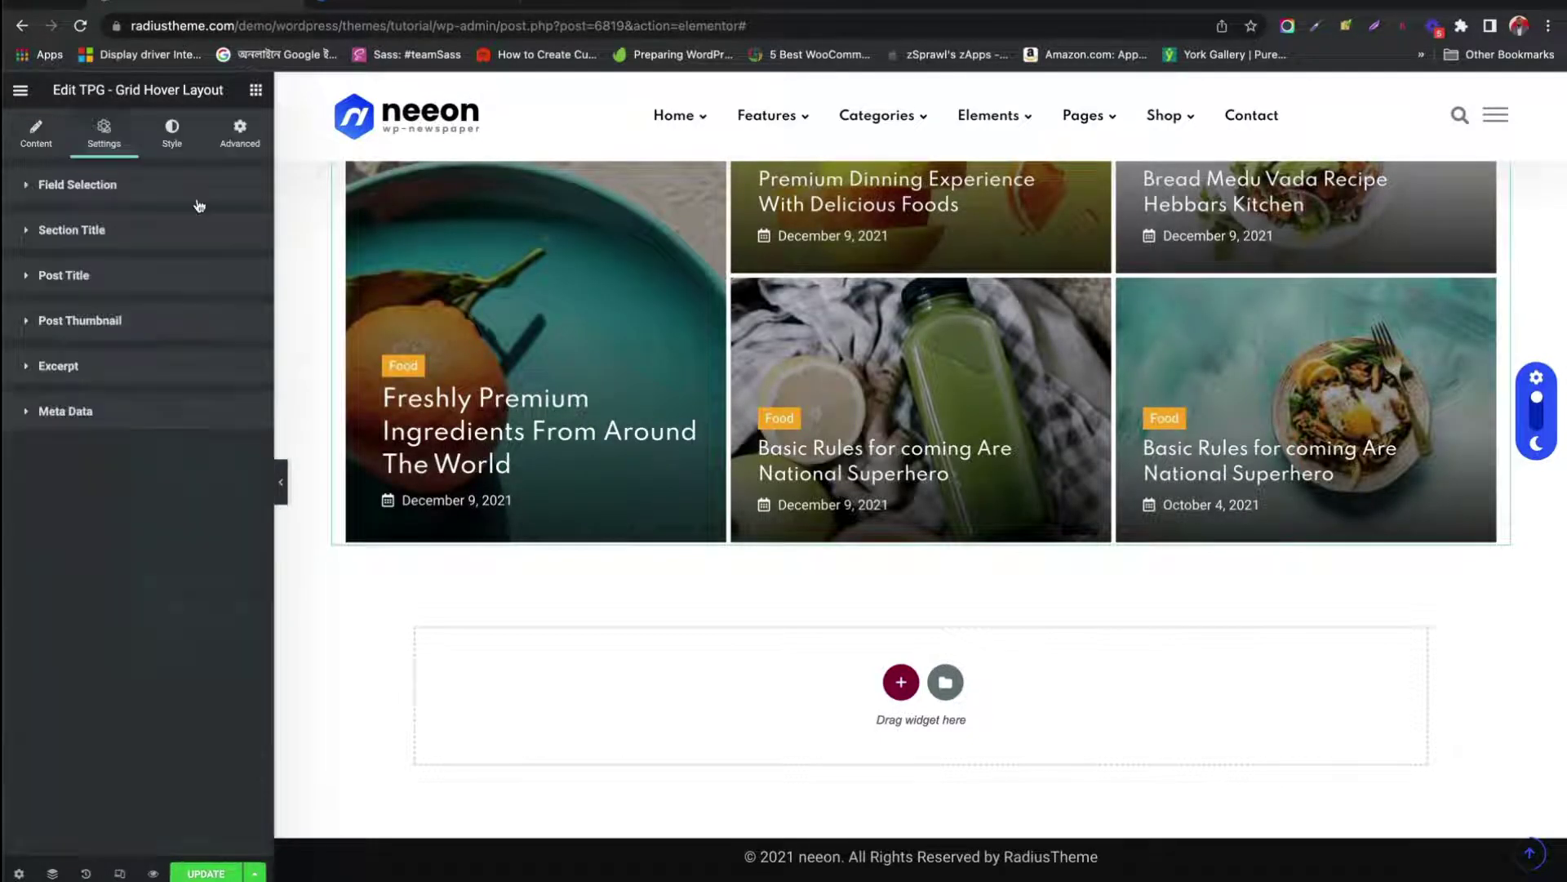
pyautogui.click(92, 412)
pyautogui.scroll(-3, 169, 454)
pyautogui.click(193, 213)
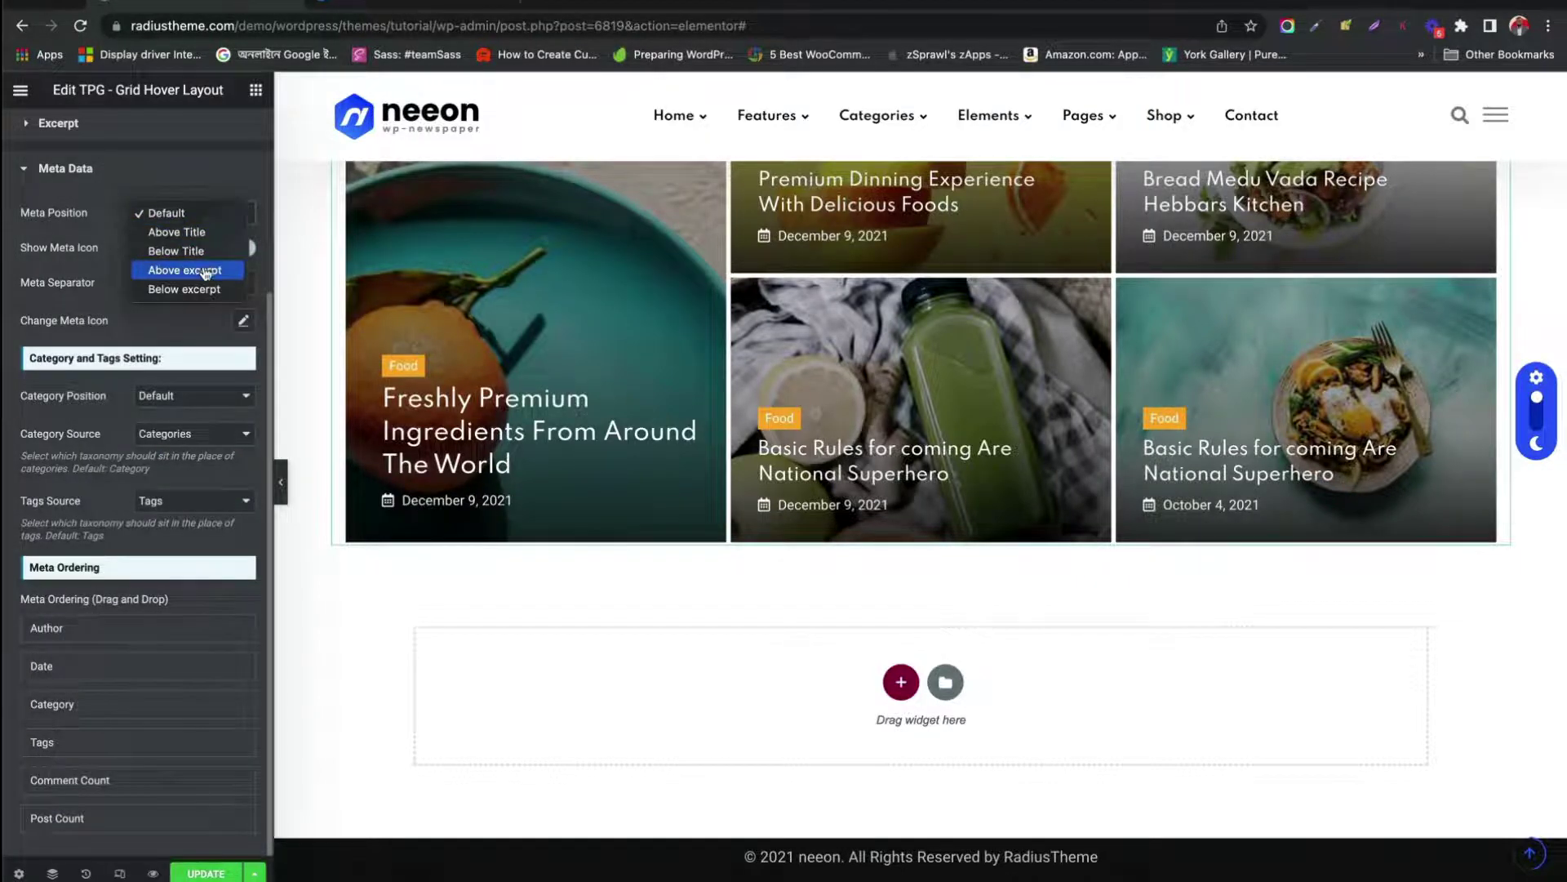
pyautogui.click(118, 276)
pyautogui.click(171, 283)
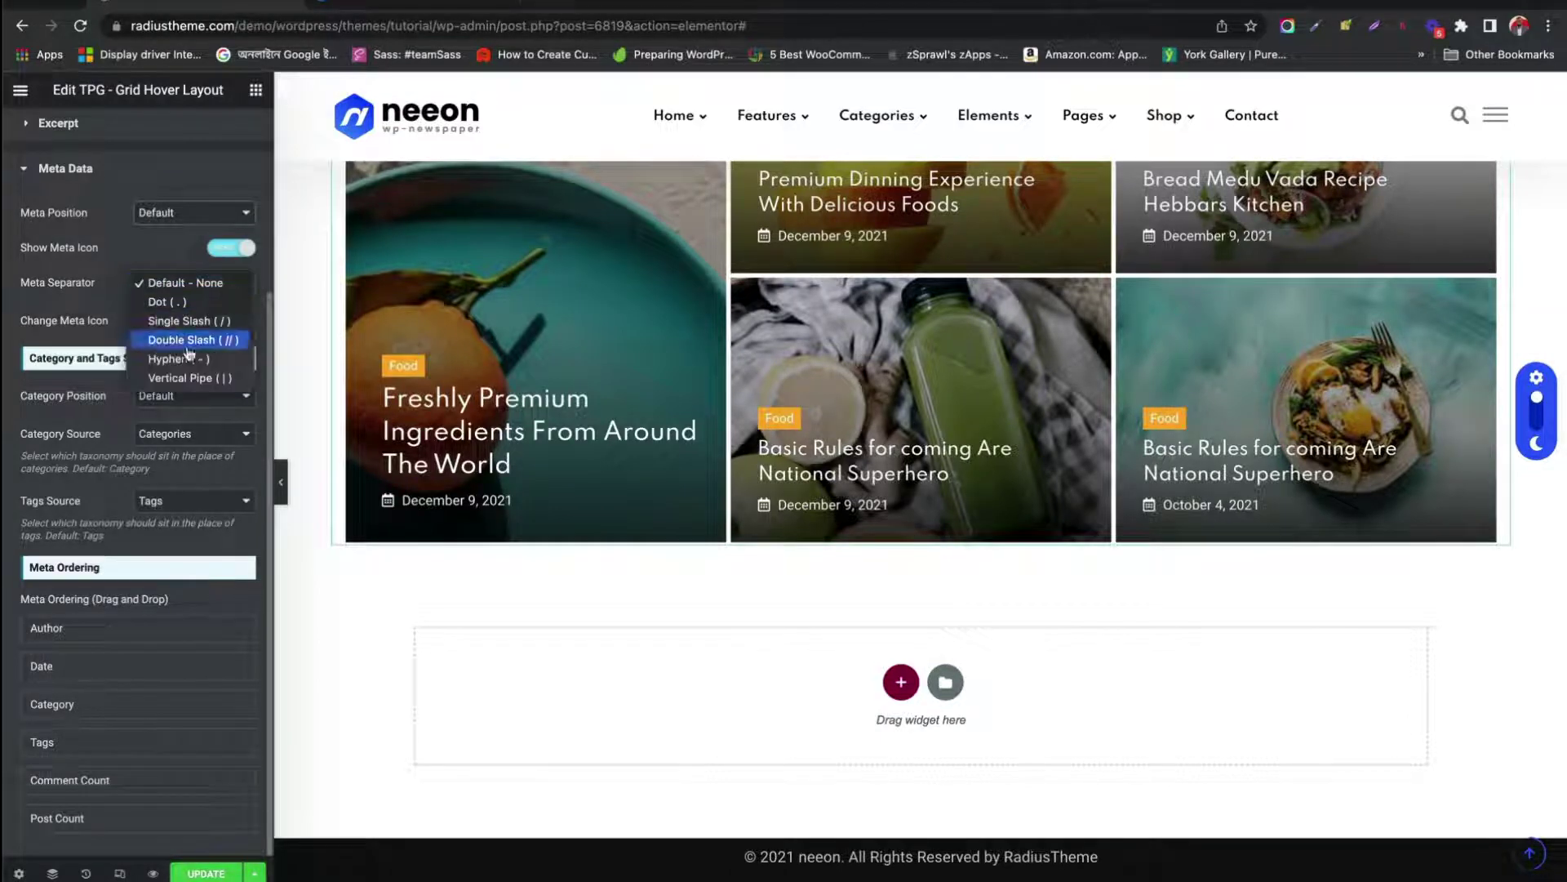
pyautogui.click(187, 337)
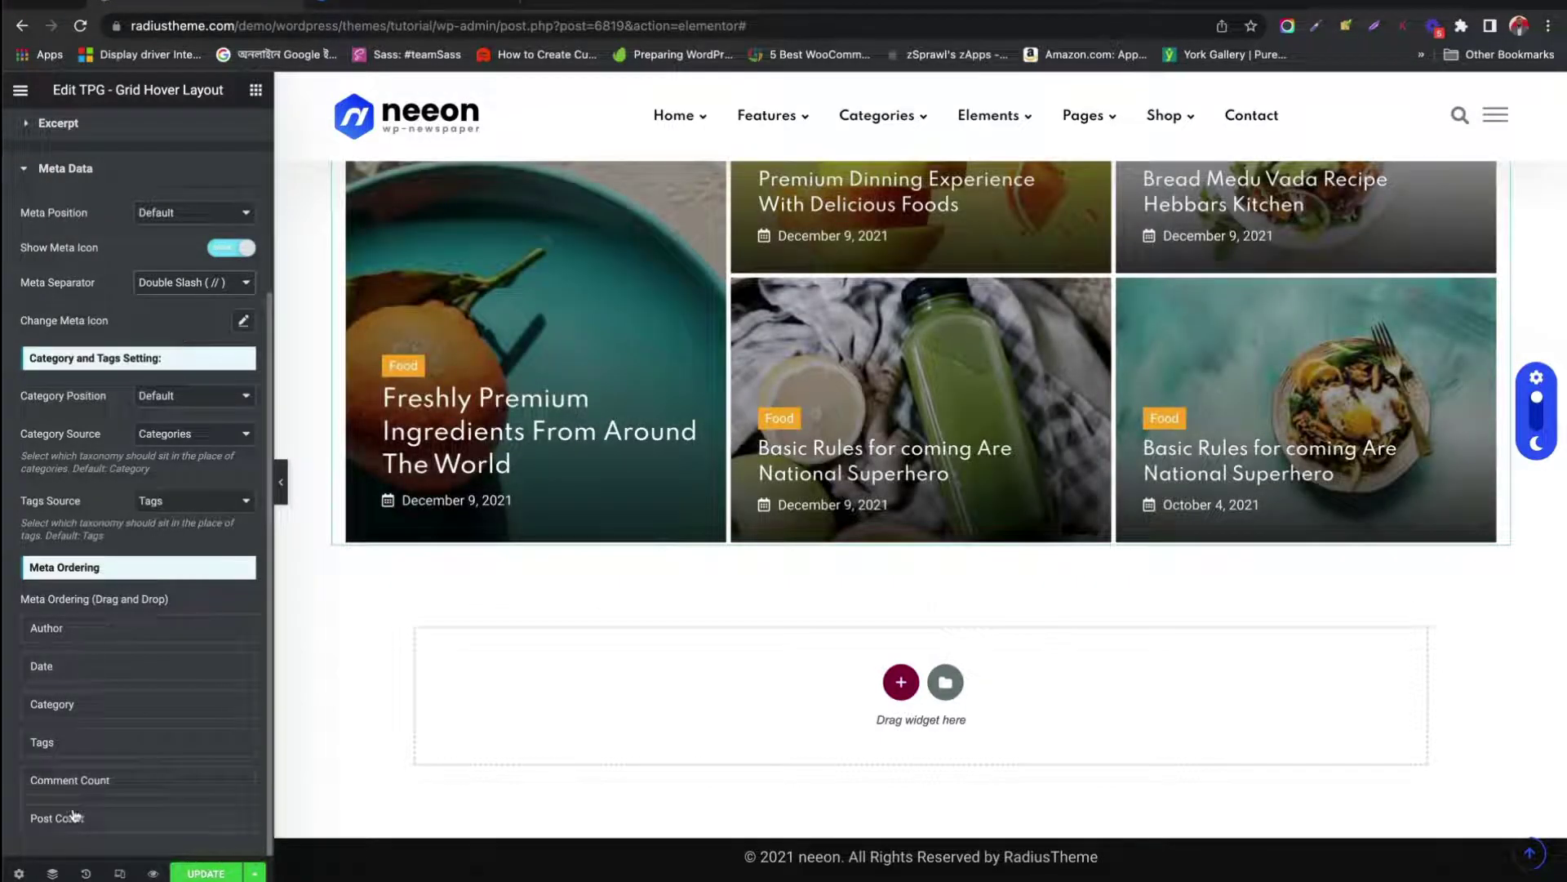
pyautogui.scroll(3, 78, 724)
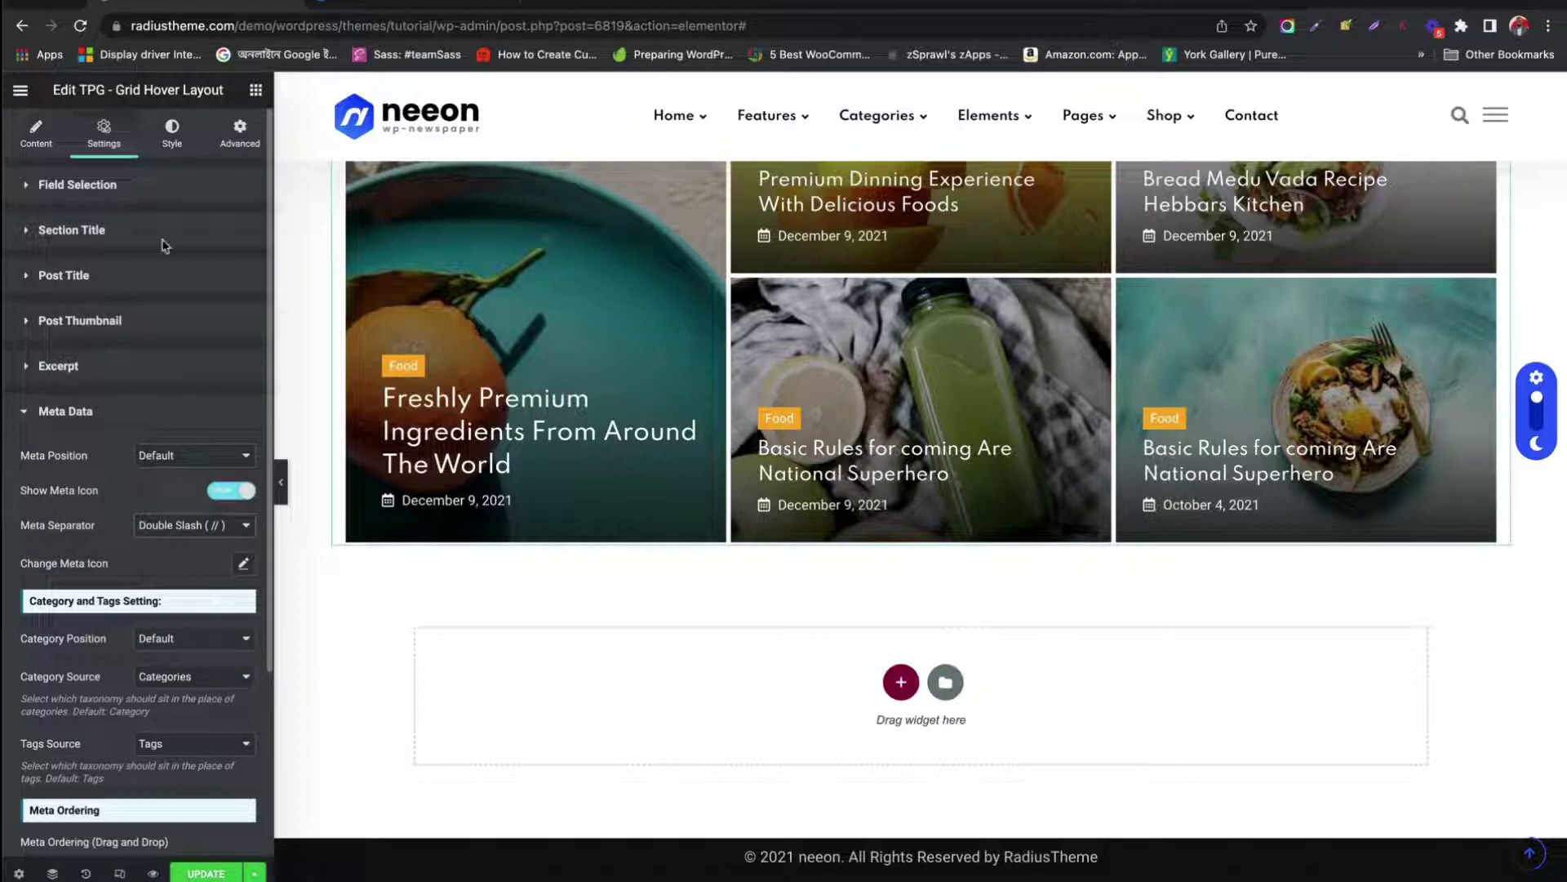
# Step: Show the Style tab's Post Title settings, with margin and padding at 0
pyautogui.click(174, 147)
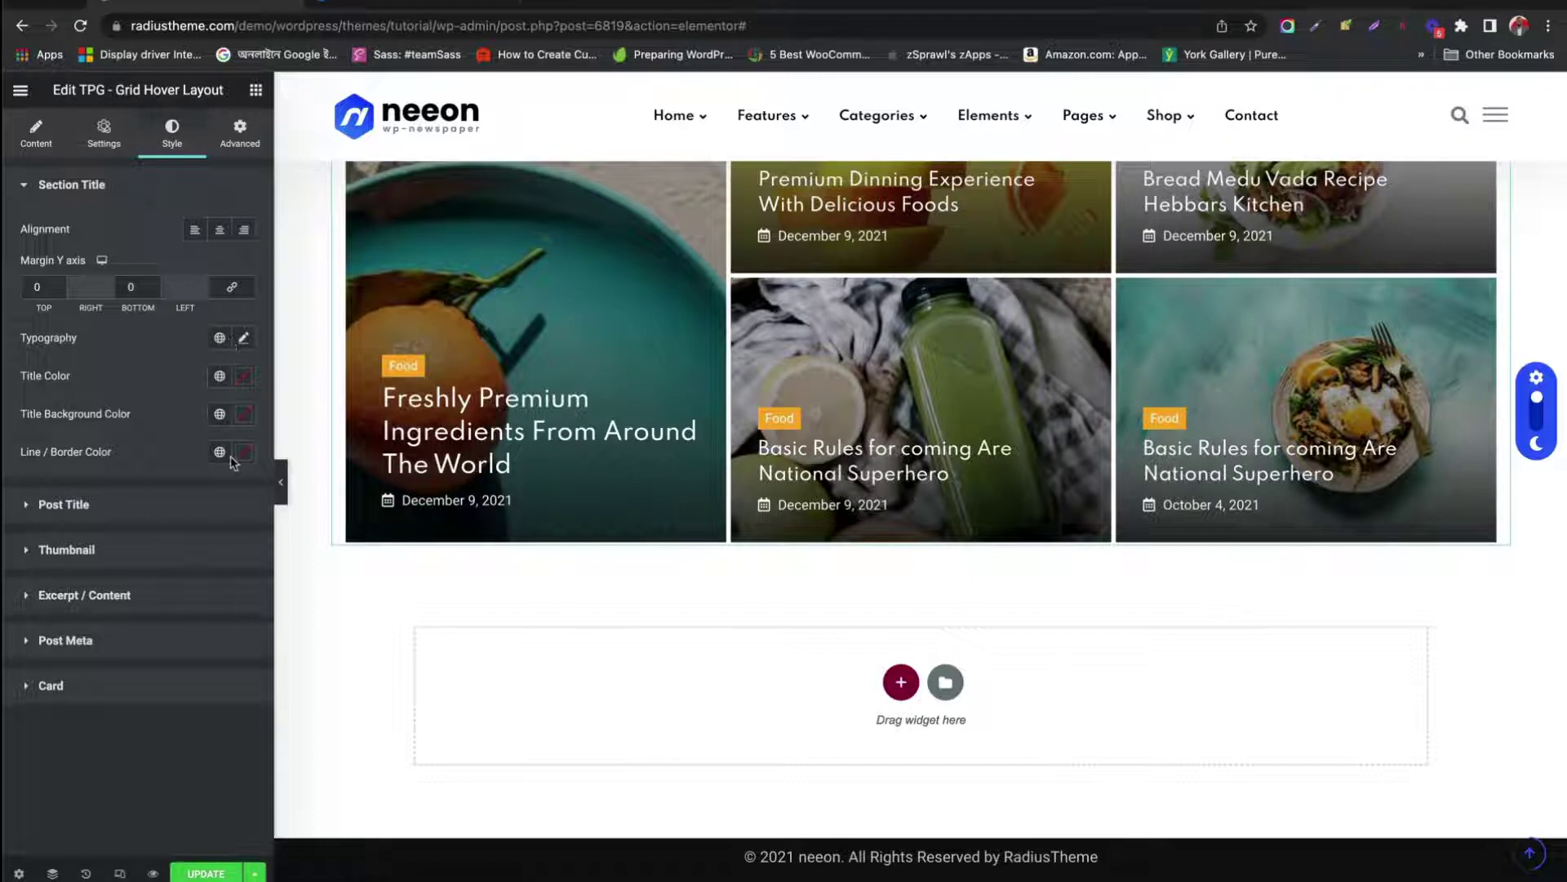
pyautogui.click(125, 501)
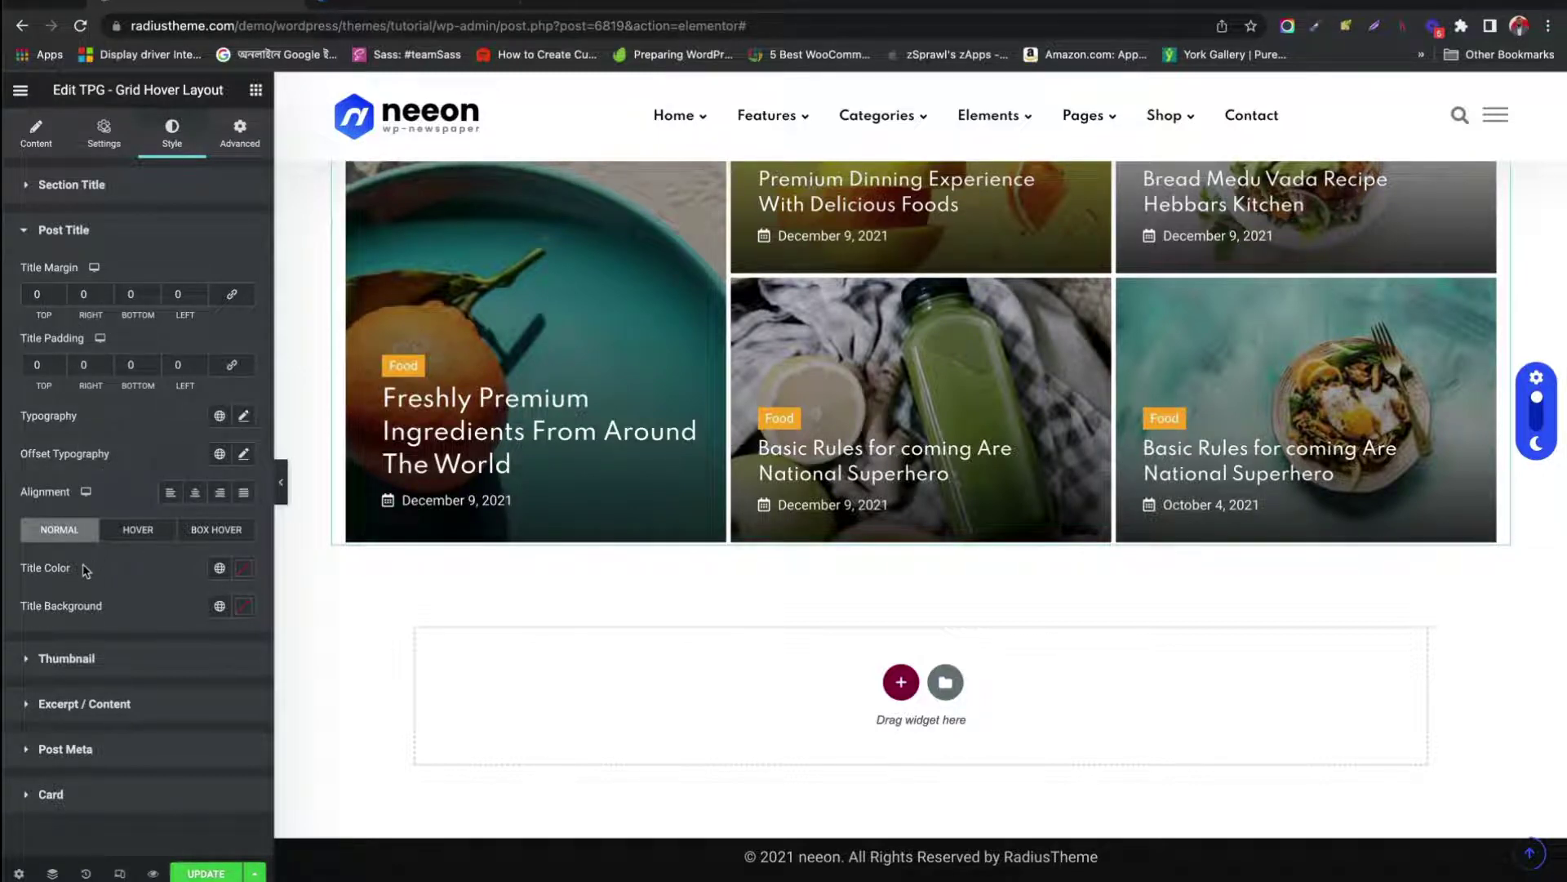
# Step: Give every post thumbnail a 9 px border radius, leaving image width and overlay at defaults
pyautogui.click(137, 531)
pyautogui.click(231, 532)
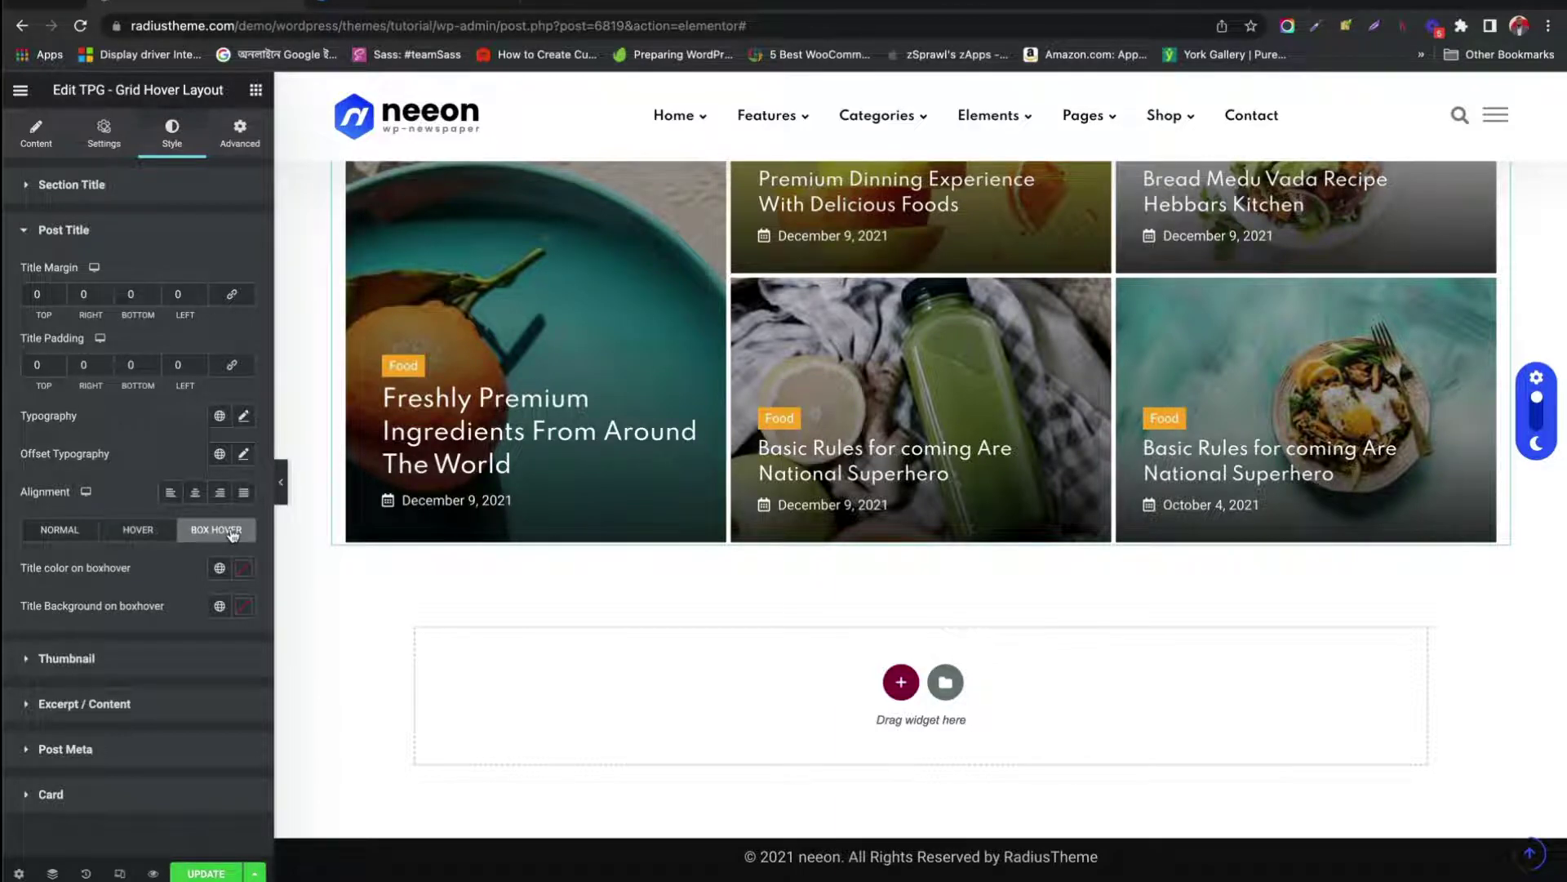
pyautogui.click(74, 655)
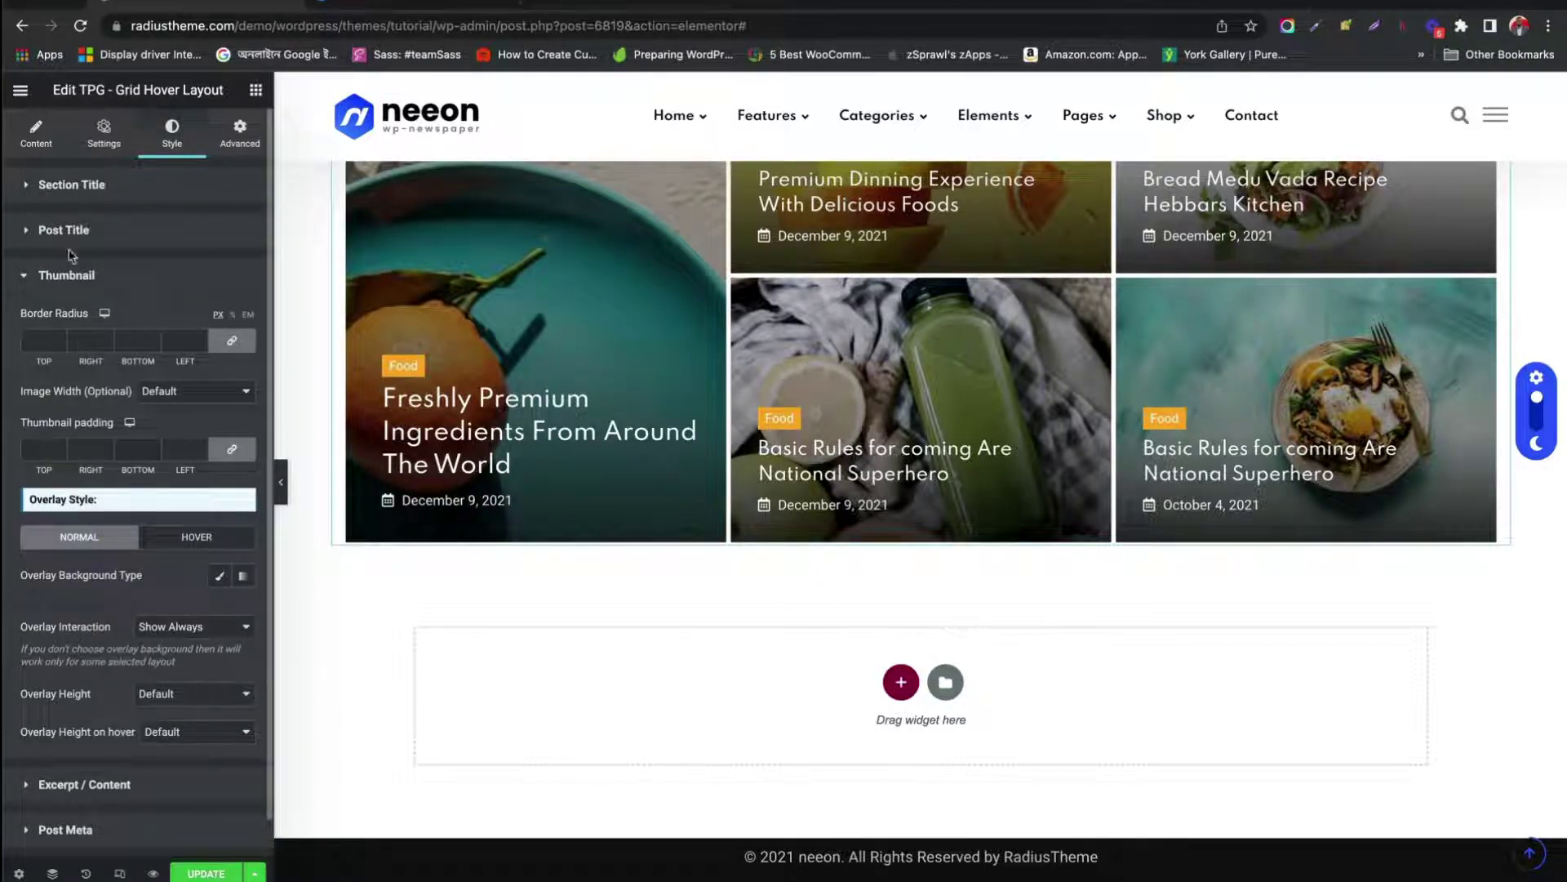
pyautogui.scroll(-1, 78, 273)
pyautogui.click(42, 296)
pyautogui.write('9')
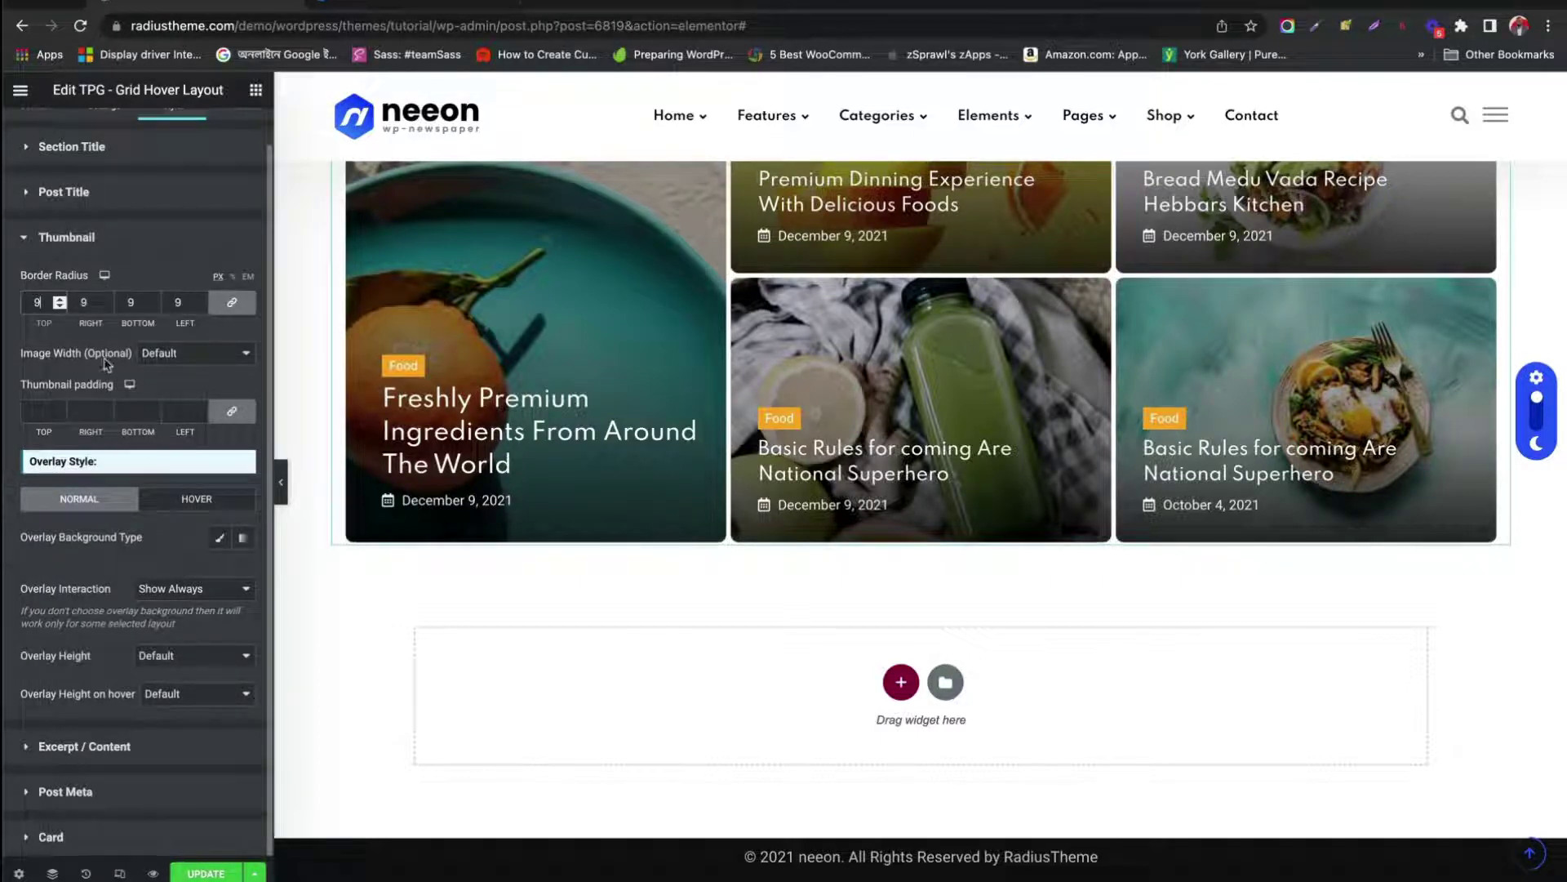
pyautogui.click(174, 355)
pyautogui.click(57, 385)
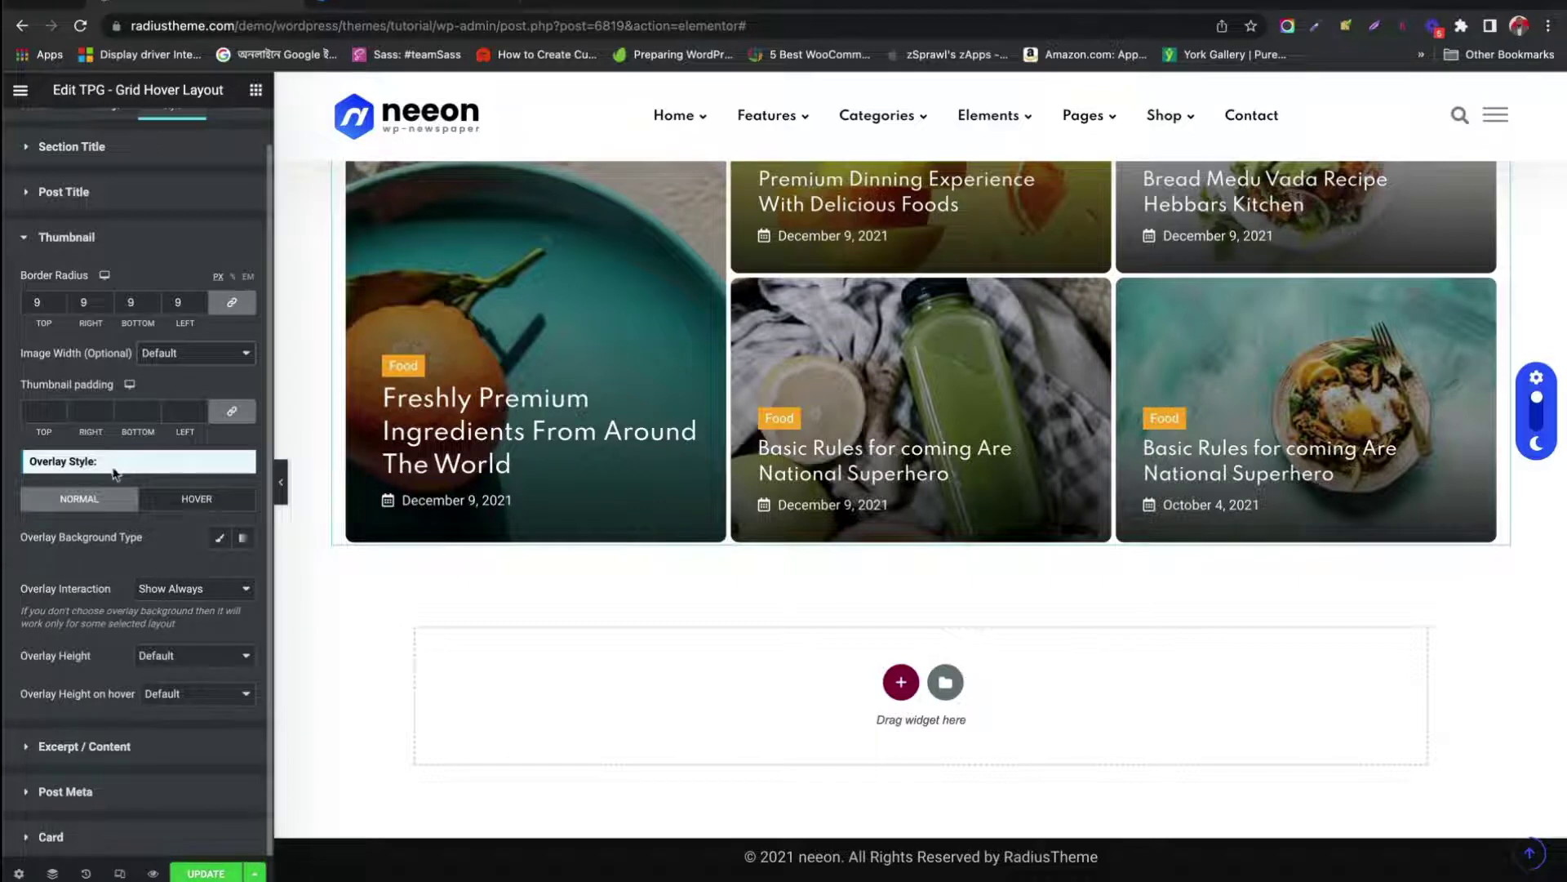
pyautogui.click(178, 502)
pyautogui.click(86, 508)
pyautogui.click(85, 757)
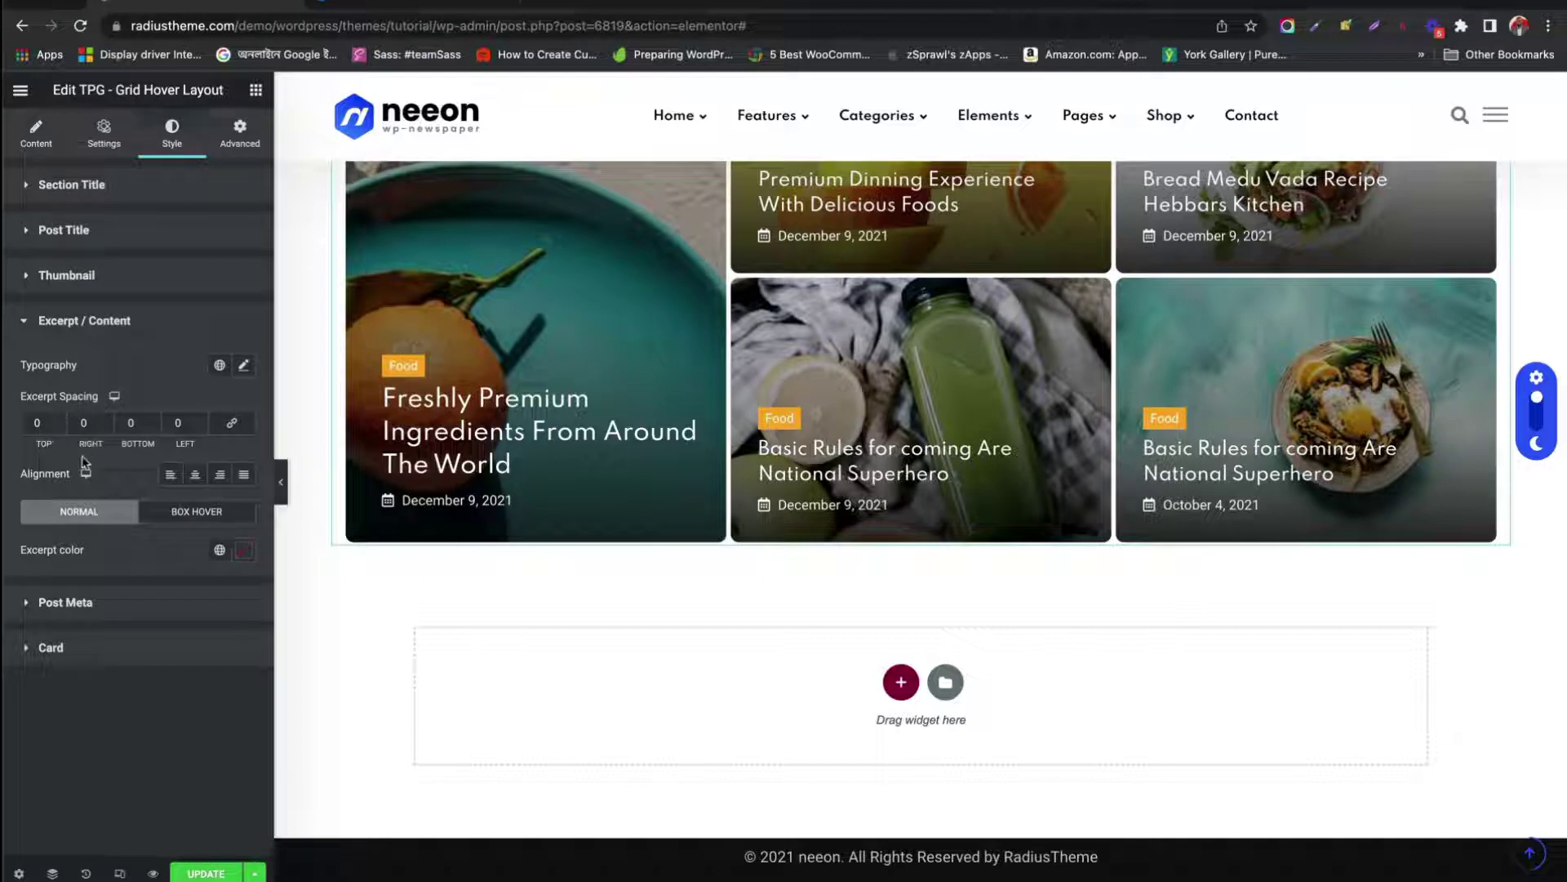
# Step: Expand the Post Meta style section to show meta spacing and the meta, separator, icon and category colours
pyautogui.click(85, 604)
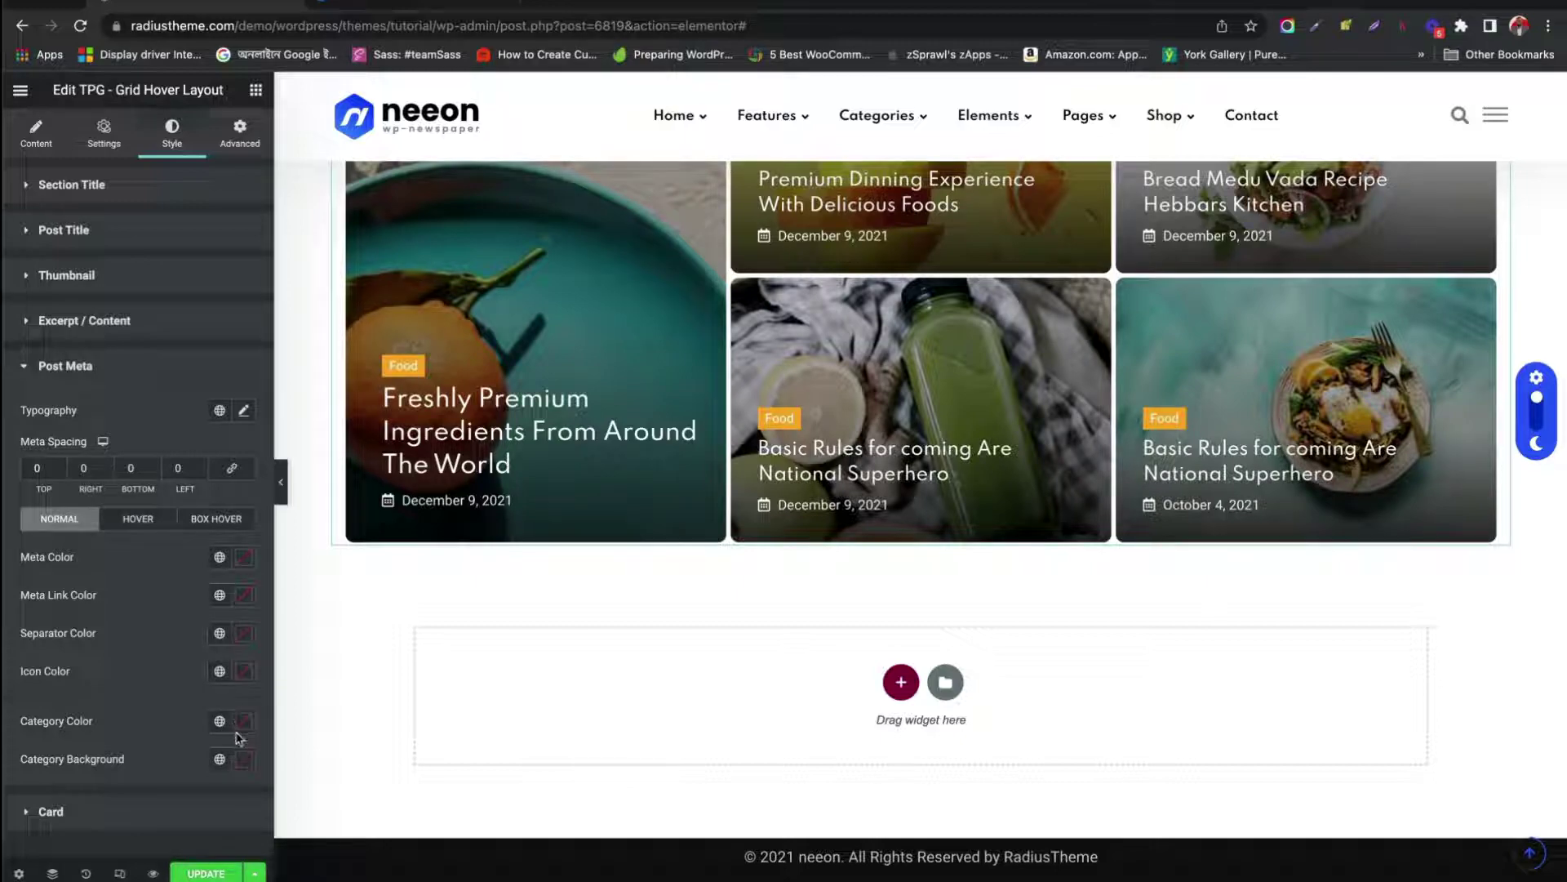
pyautogui.scroll(5, 600, 526)
pyautogui.scroll(-5, 600, 526)
# Step: Update the page to publish the Food posts grid in Layout 10
pyautogui.click(207, 874)
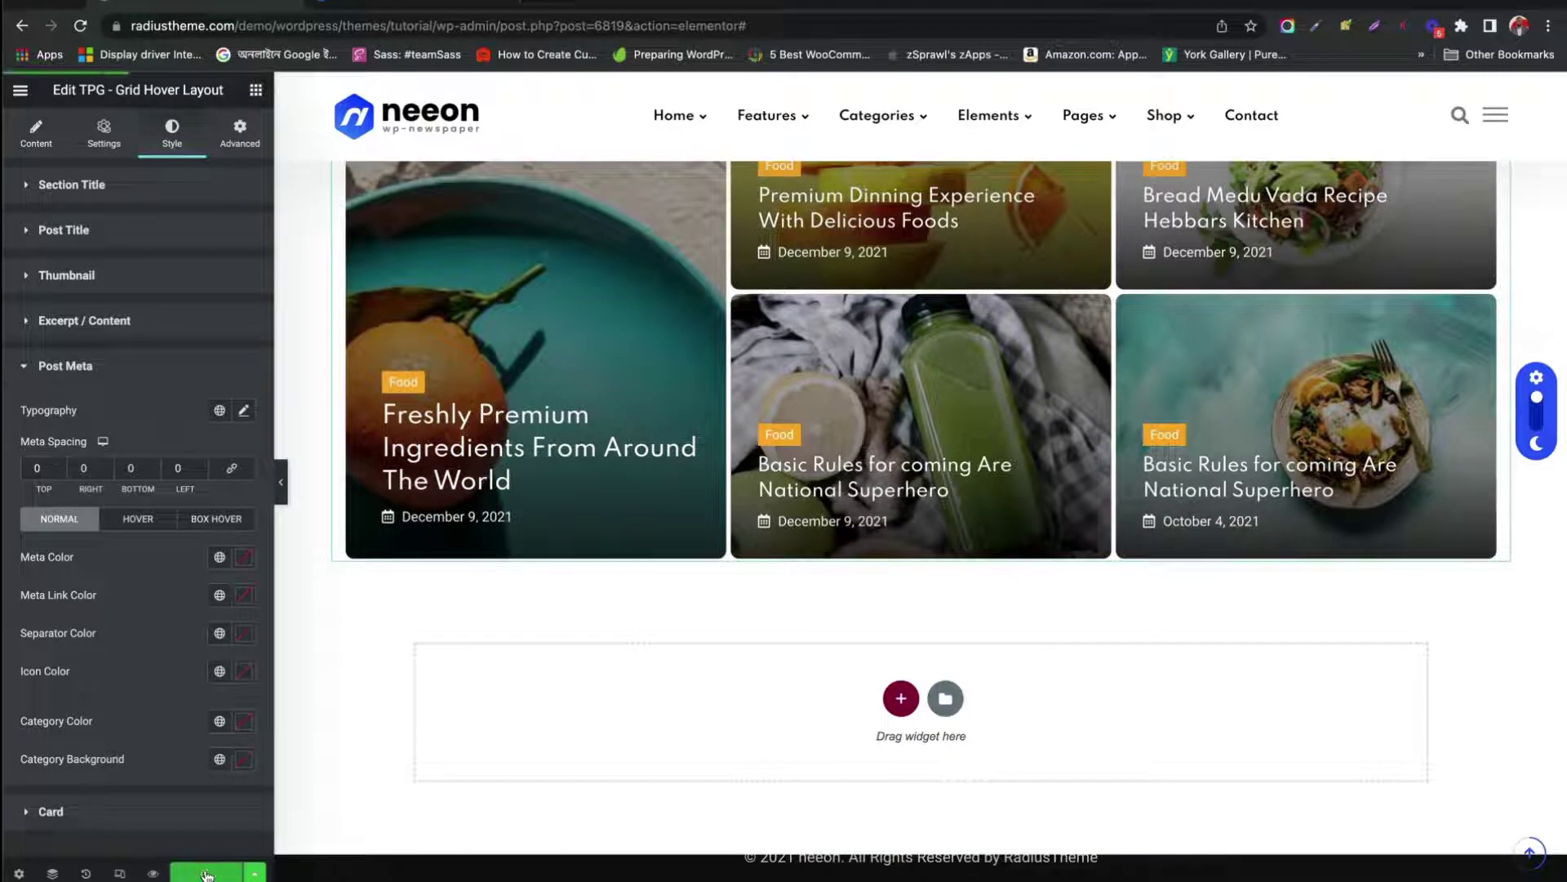